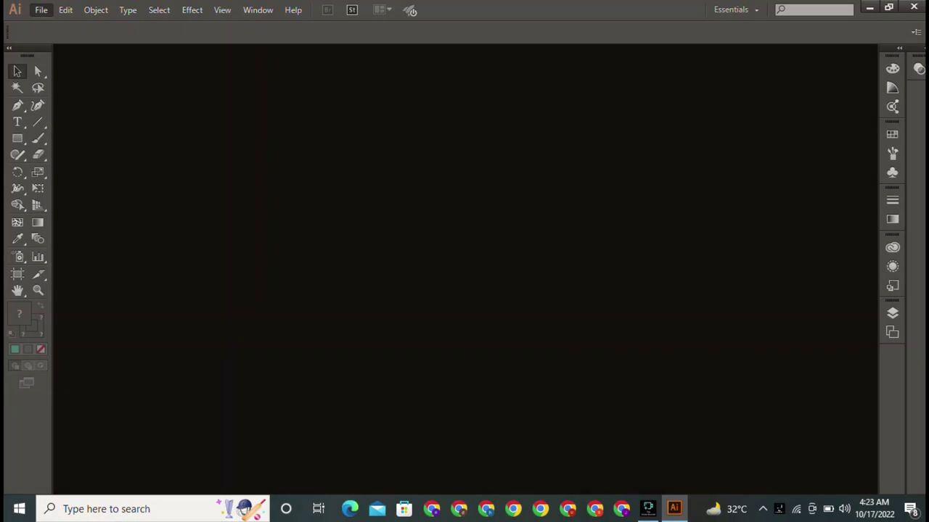
Step: Create a blank Untitled-1 document and set the rectangle fill colour to purple 4D23E5
key("ctrl+n")
key("Return")
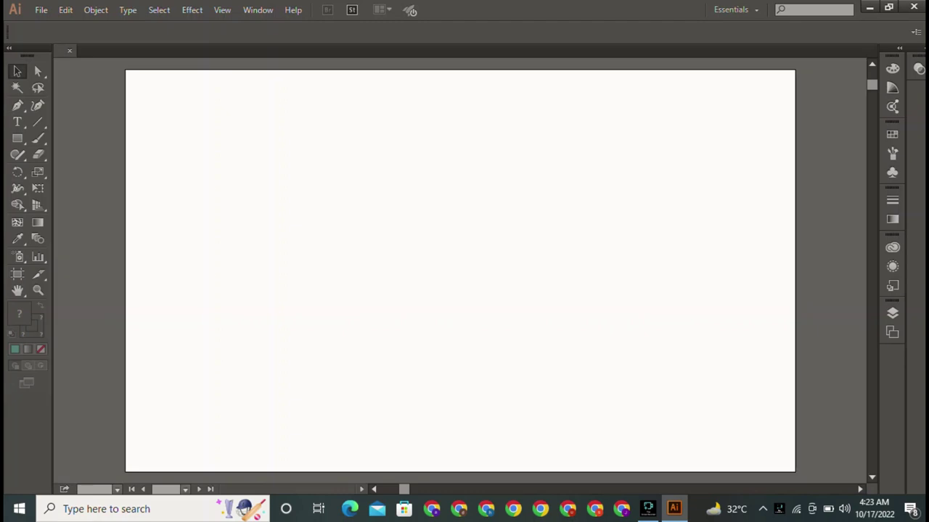
key("m")
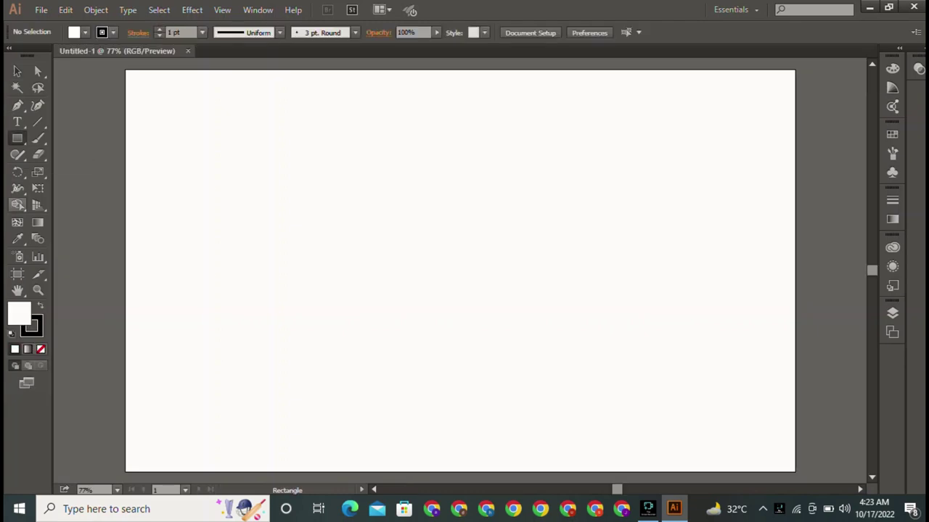
double_click(20, 314)
type("E52323")
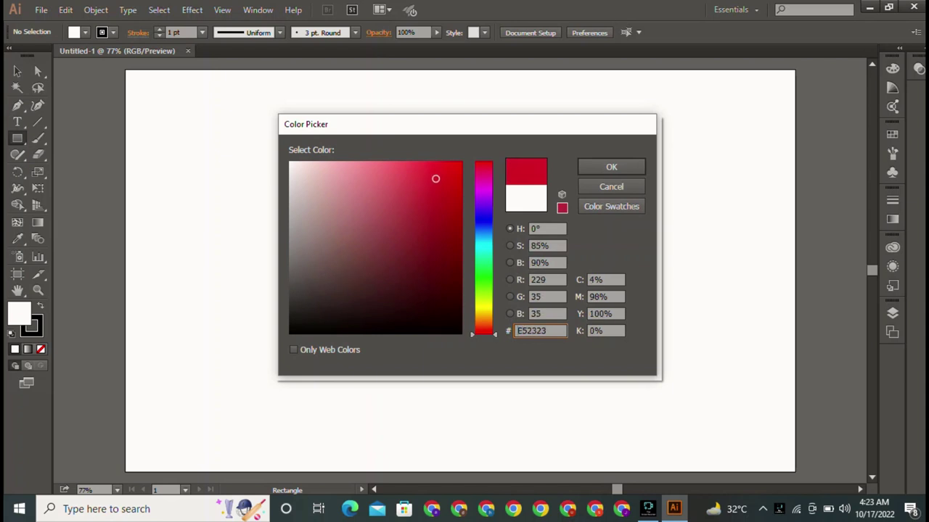
left_click(484, 212)
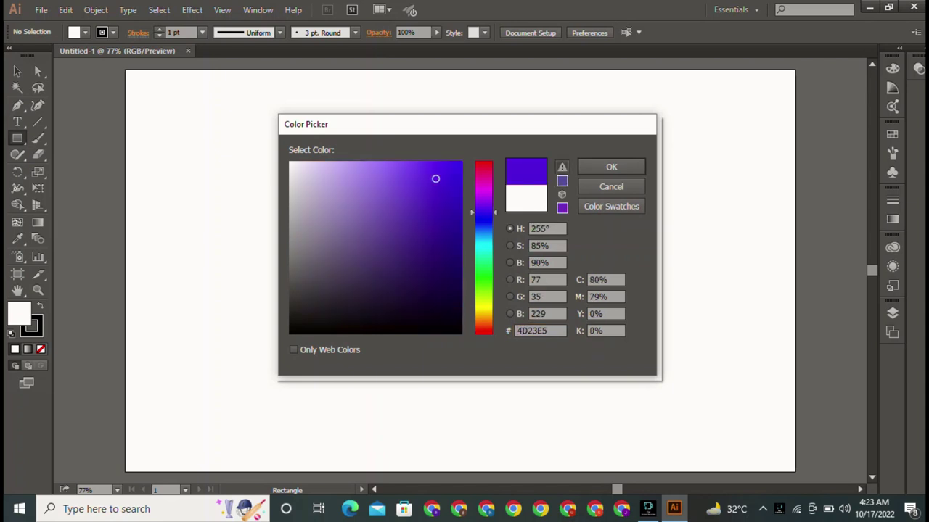
left_click(416, 195)
left_click(611, 167)
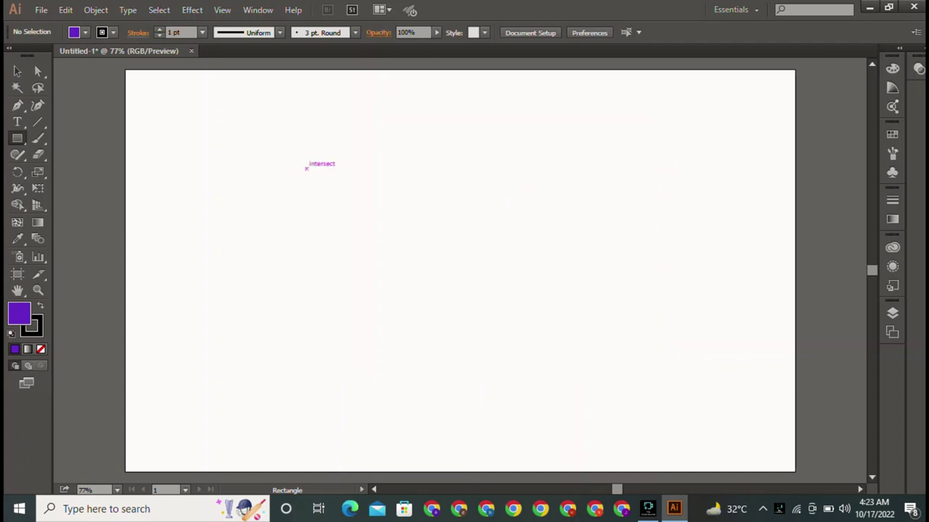
Step: Draw a purple square and Alt-drag a copy down and to the right
mouse_move(306, 169)
left_mouse_down()
mouse_move(438, 299)
mouse_move(430, 292)
left_mouse_up()
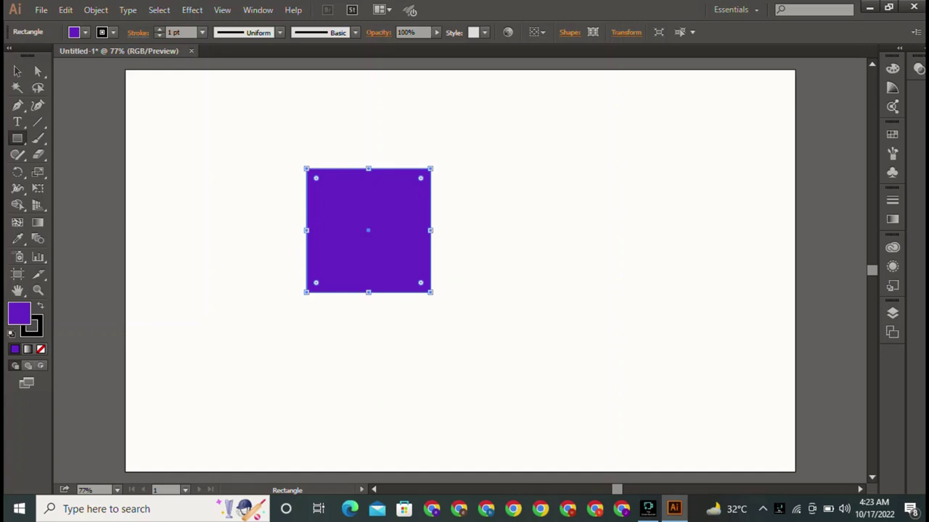
left_click(17, 71)
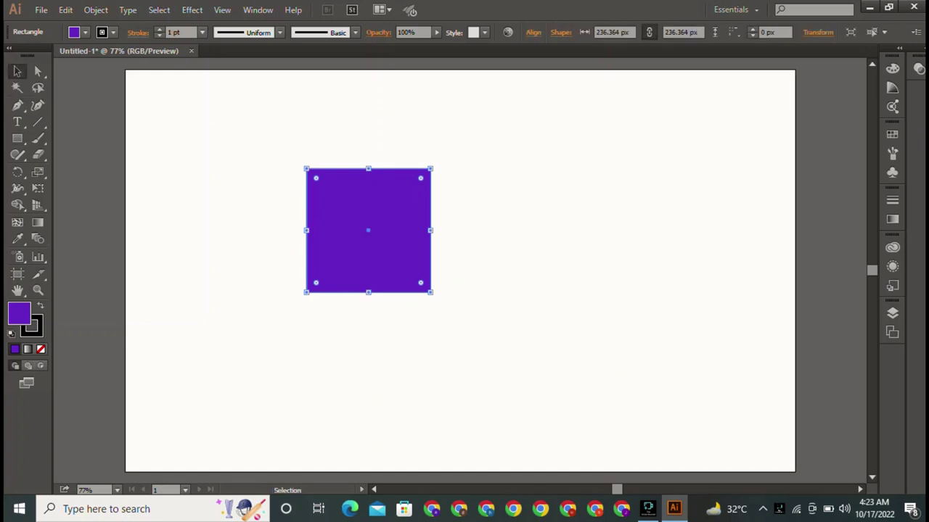
left_click_drag(368, 230, 407, 281)
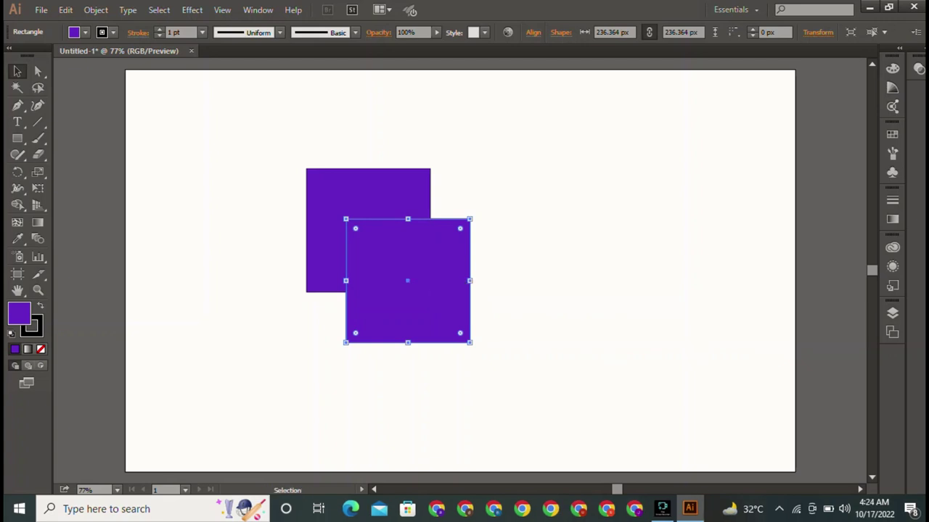
Step: Change the front copy's fill to white FFFFFF
left_click(40, 349)
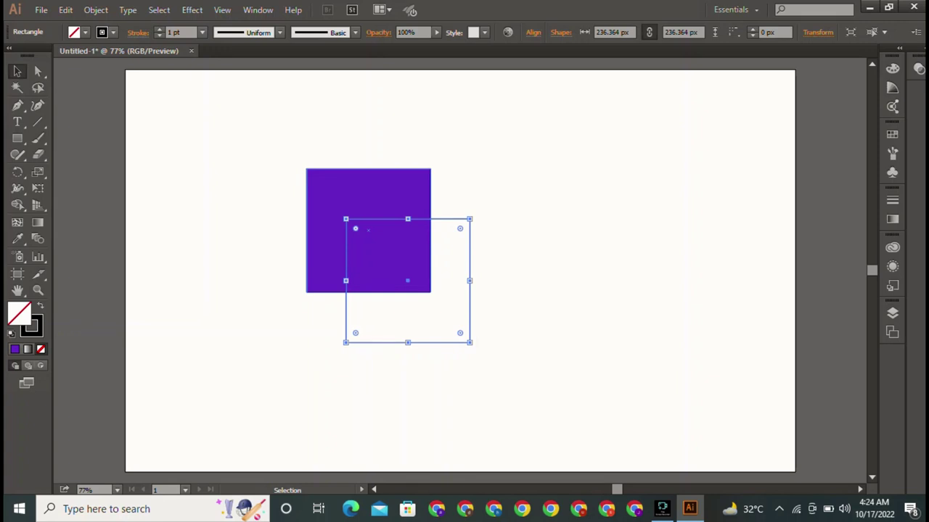
left_click(14, 348)
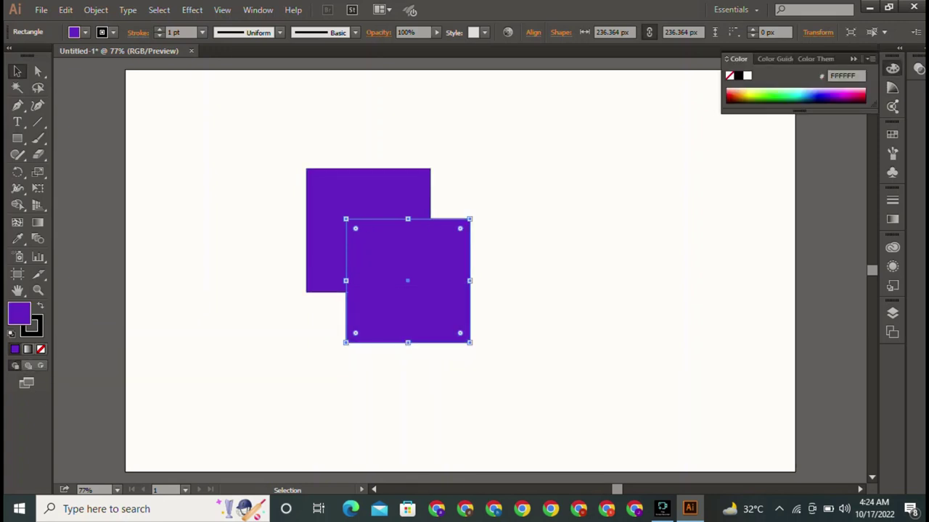
left_click(747, 75)
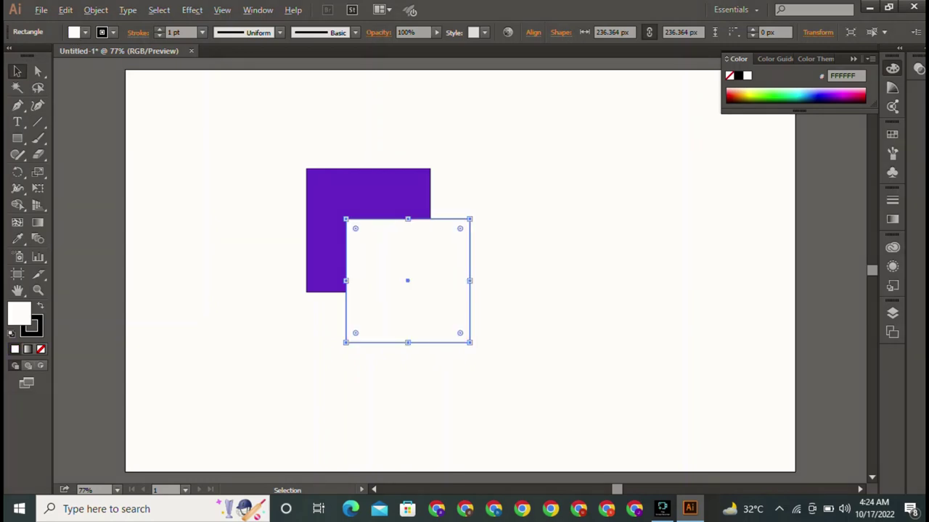
Step: Copy the white front square to the left and select the new copy
left_click_drag(407, 280, 283, 281)
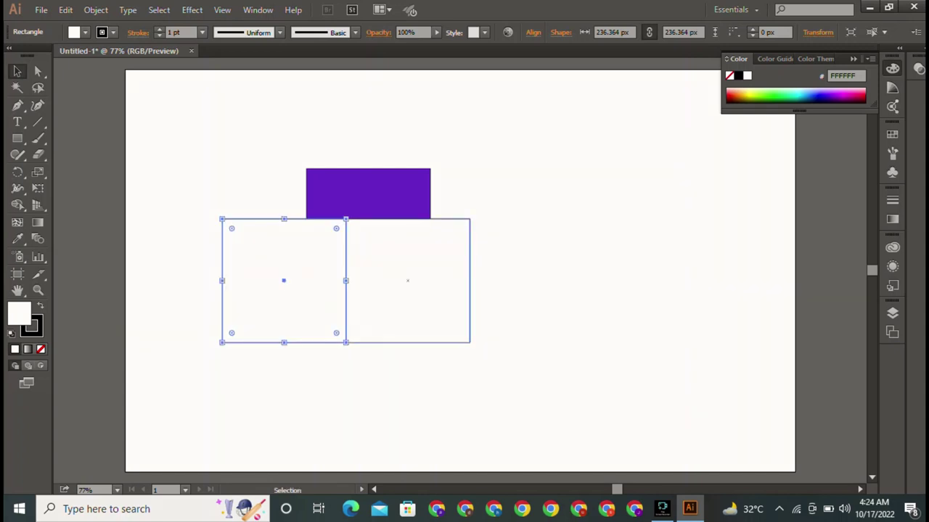
left_click(407, 281)
left_click(368, 193, "shift")
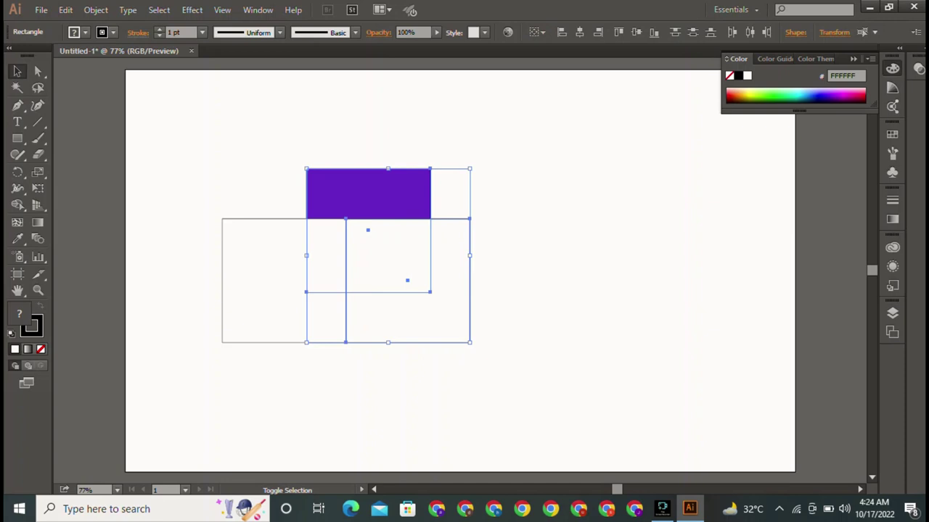
left_click(284, 280)
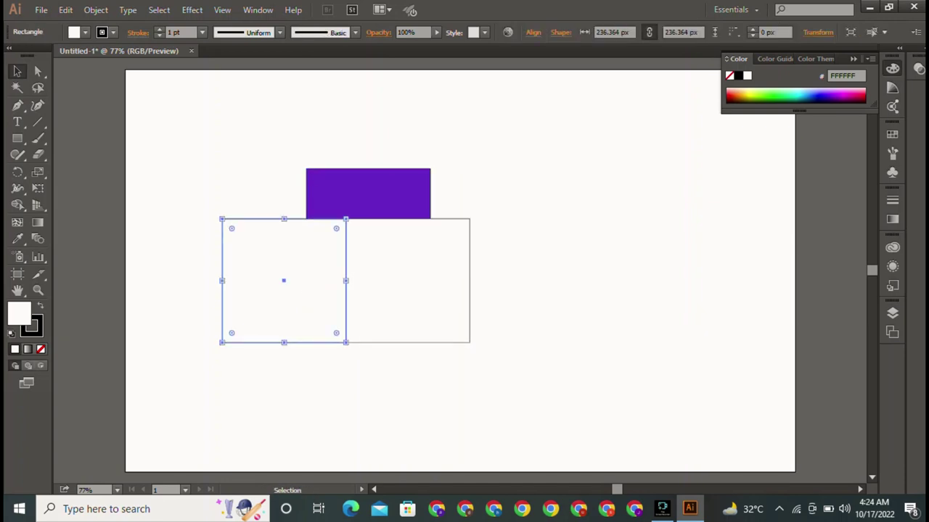
Step: Move the left copy's top-left and bottom-left anchors up-right to form the slanted side face
left_click(39, 71)
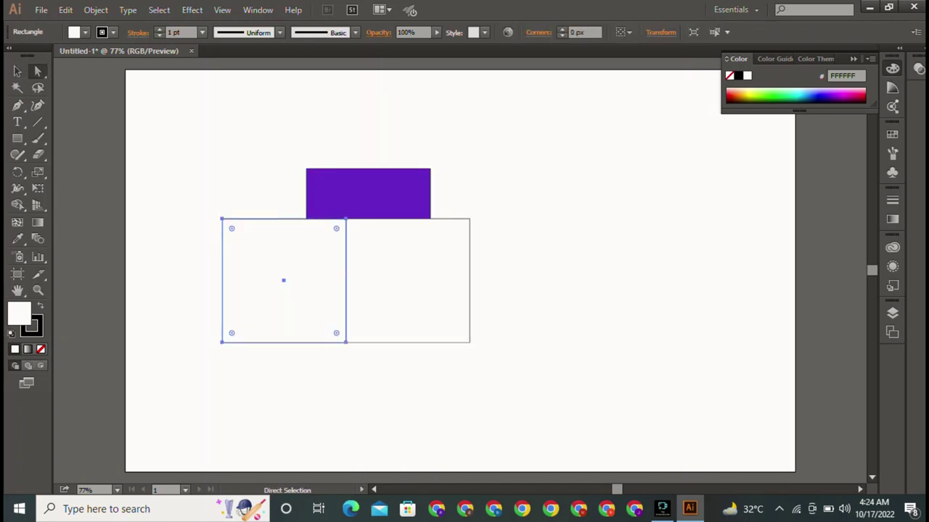
left_click(222, 218)
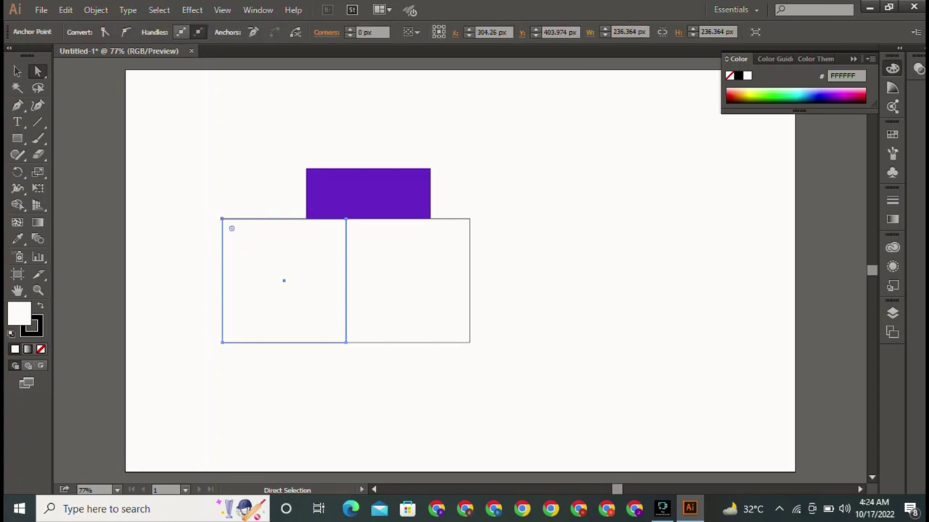
left_click_drag(222, 218, 306, 169)
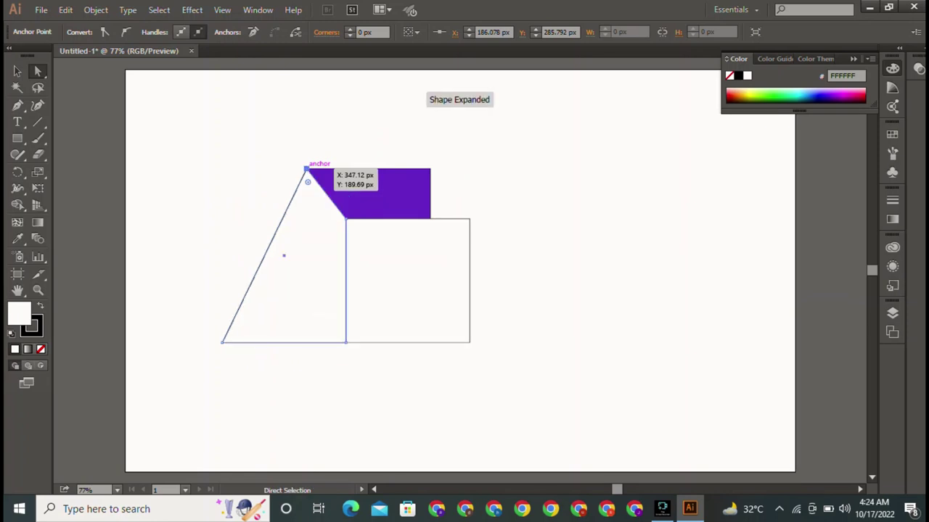
left_click(232, 335)
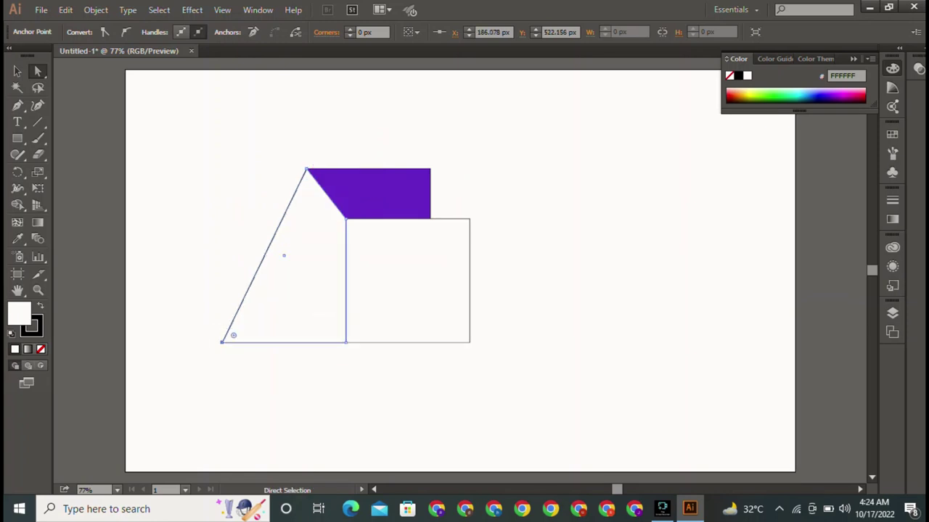
mouse_move(233, 335)
left_mouse_down()
mouse_move(320, 300)
mouse_move(299, 300)
mouse_move(307, 297)
left_mouse_up()
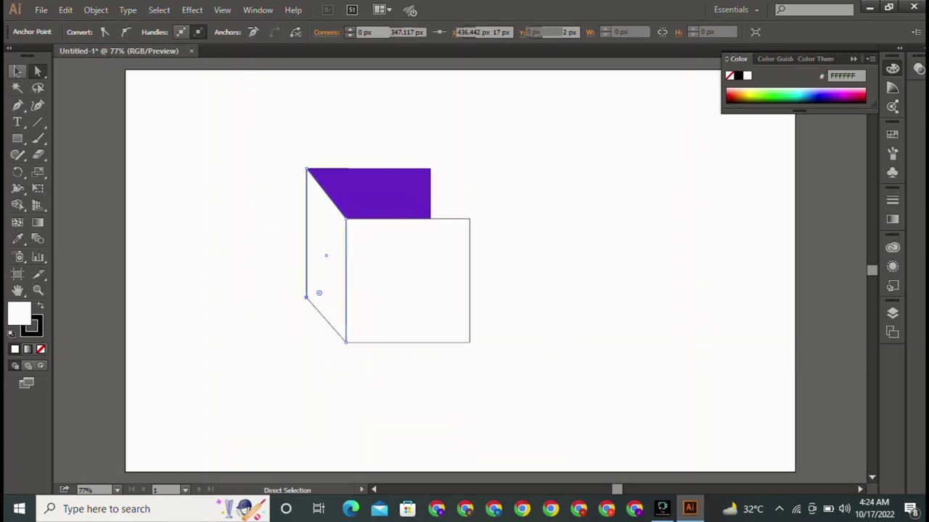
key("v")
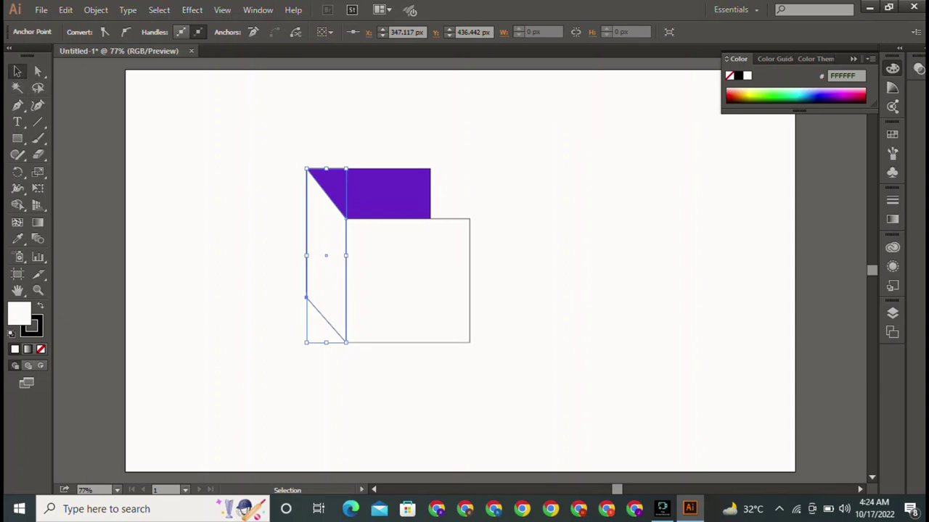
key("ctrl+shift+a")
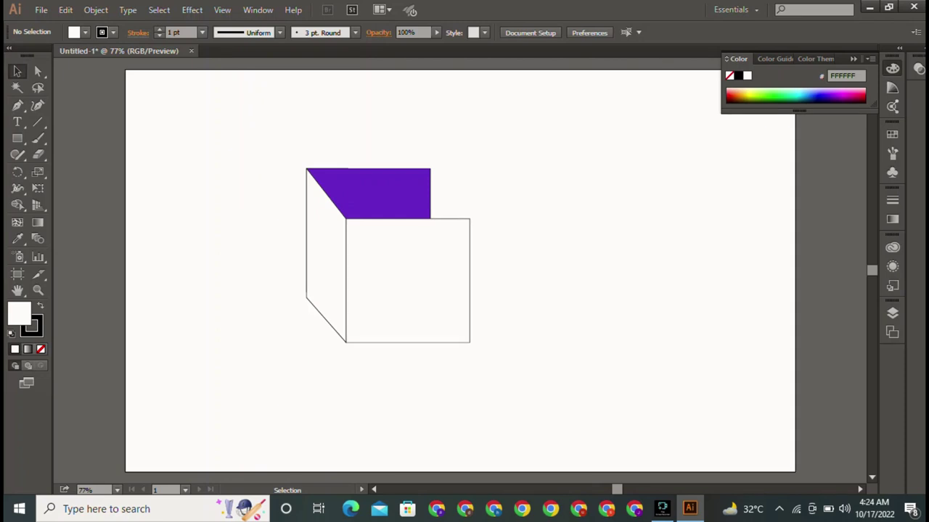
key("ctrl+alt")
Step: Duplicate the cube's white front face as a spare square to its right
left_click(430, 258)
key("ctrl+shift+a")
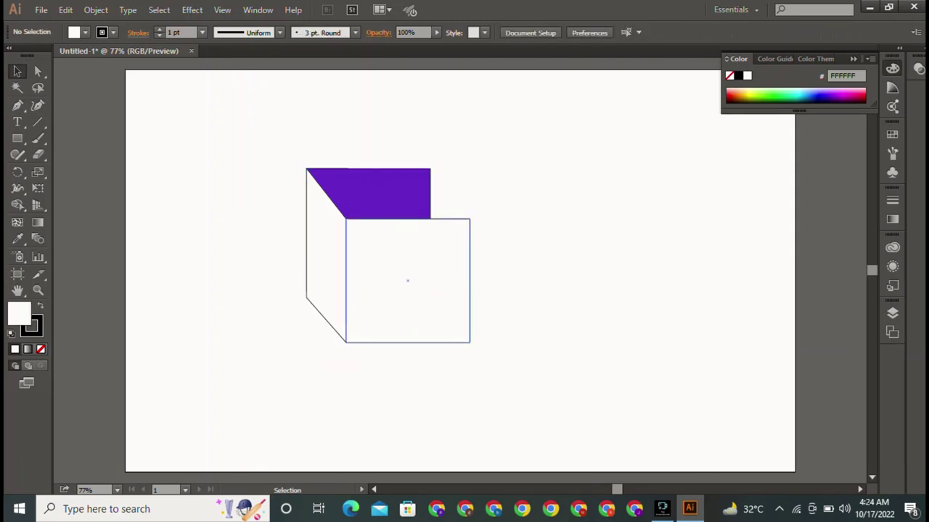
left_click(407, 280)
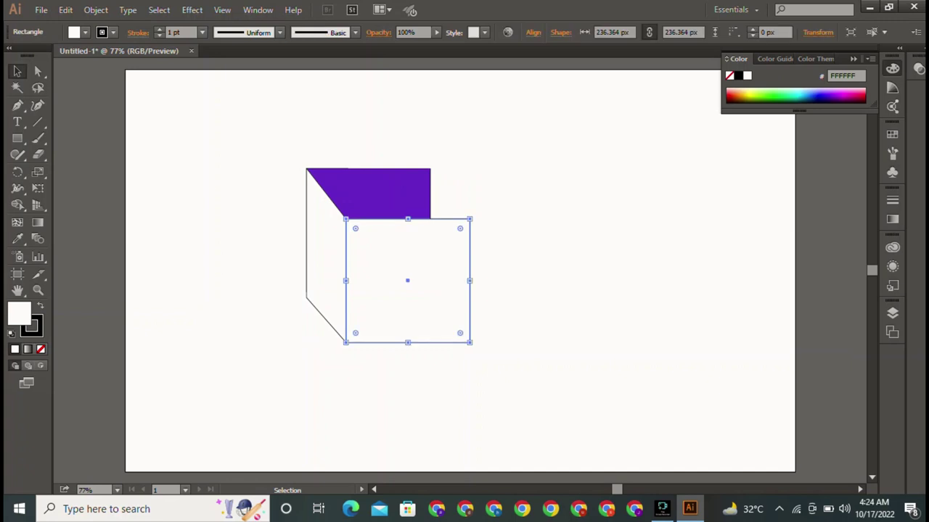
left_click_drag(407, 280, 557, 286)
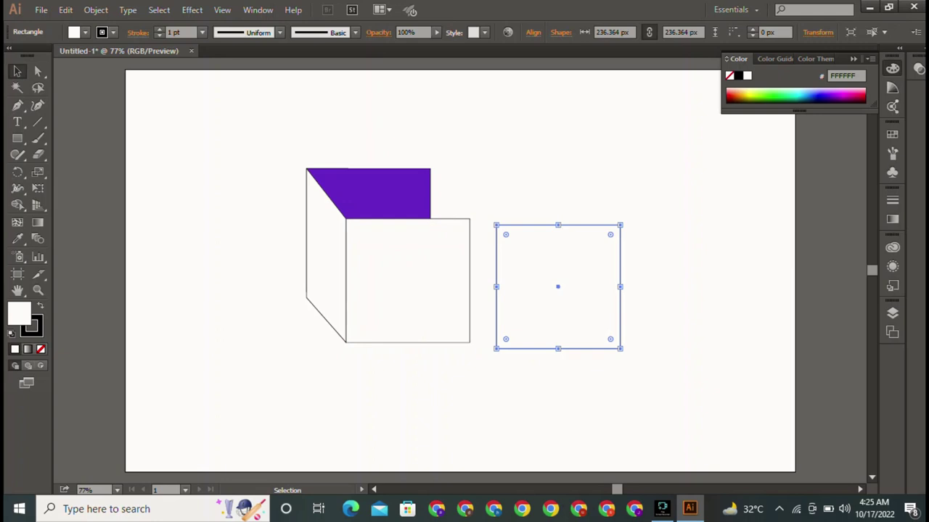
key("ctrl+shift+a")
Step: Remove the spare square's fill and move it onto the cube's top-left corner
left_click_drag(280, 141, 377, 247)
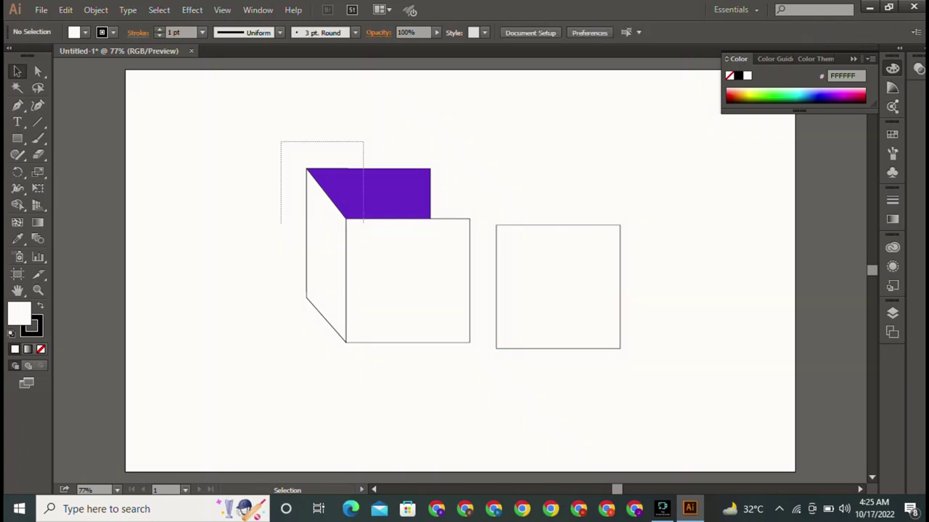
key("ctrl+shift+a")
left_click(556, 285)
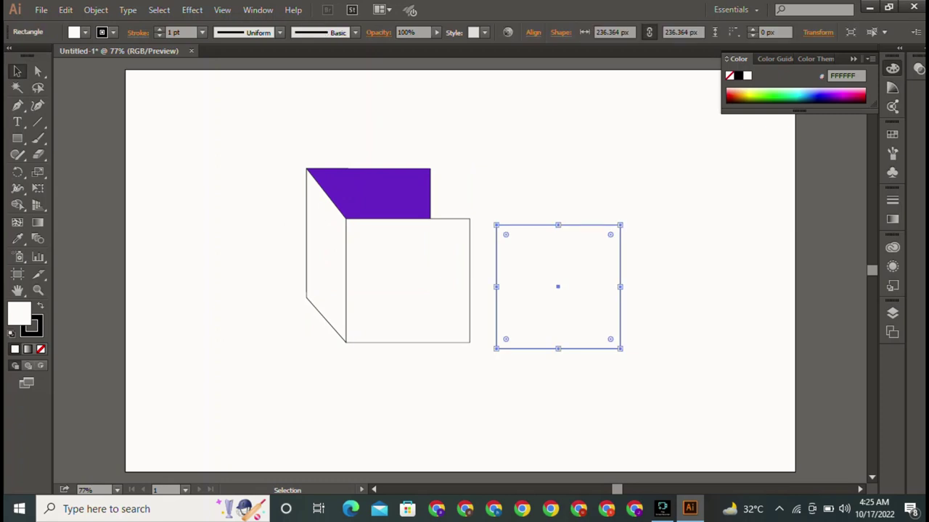
key("slash")
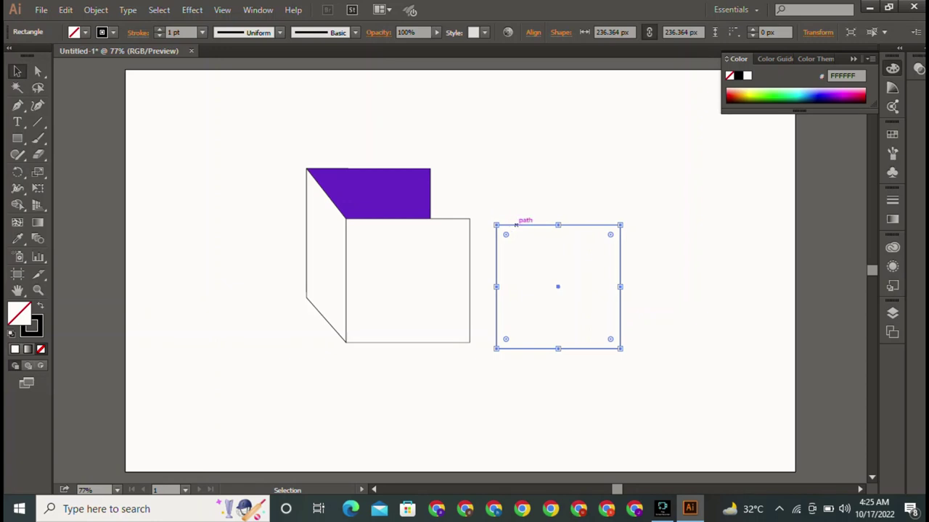
left_click_drag(510, 225, 368, 229)
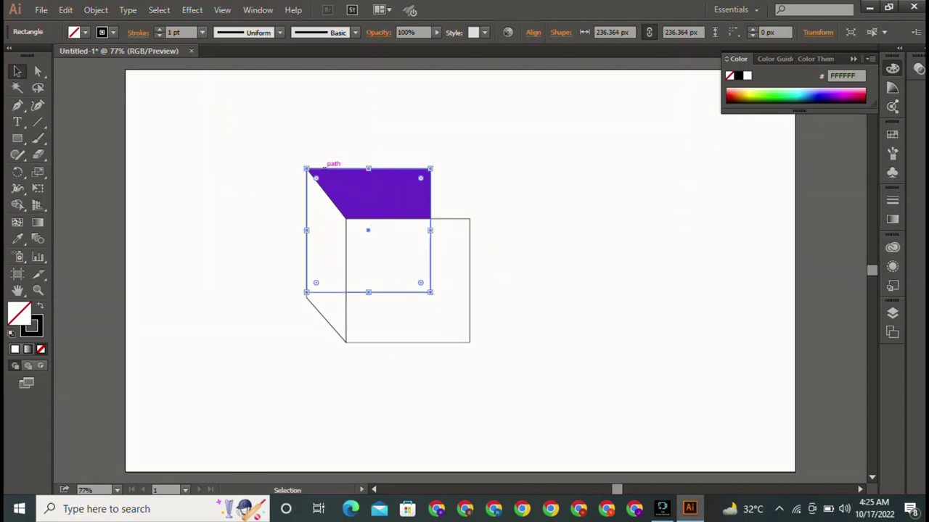
Step: Drag the unfilled square's bottom-right and bottom-left anchors up onto the front face's top corners
left_click(38, 71)
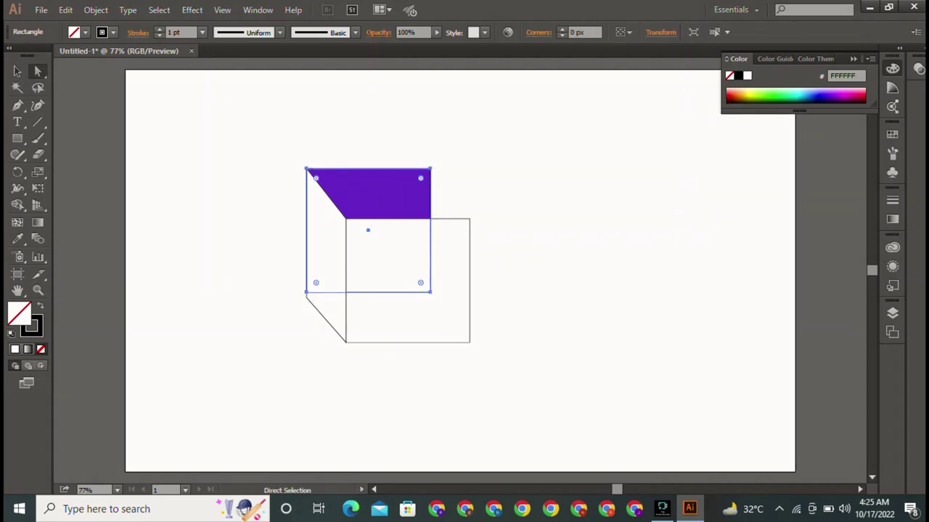
left_click_drag(446, 256, 406, 323)
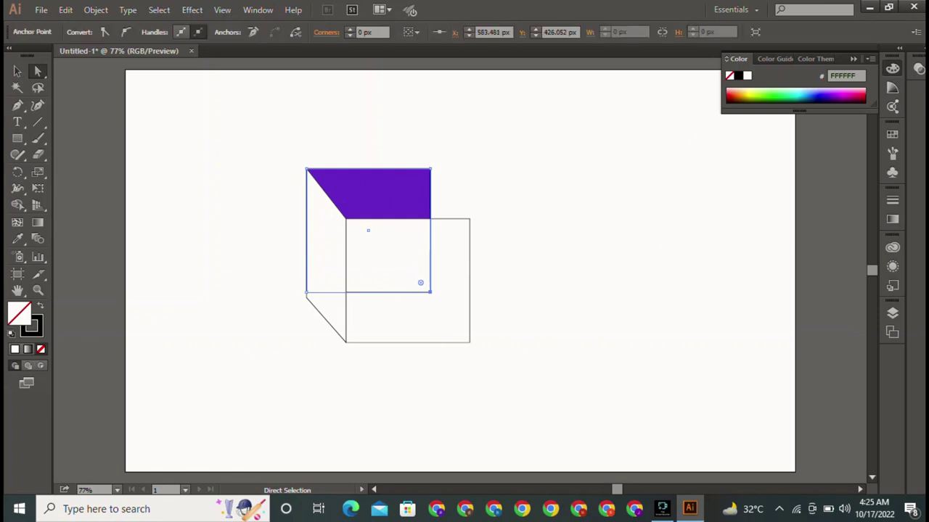
mouse_move(431, 292)
left_mouse_down()
mouse_move(476, 203)
mouse_move(469, 218)
left_mouse_up()
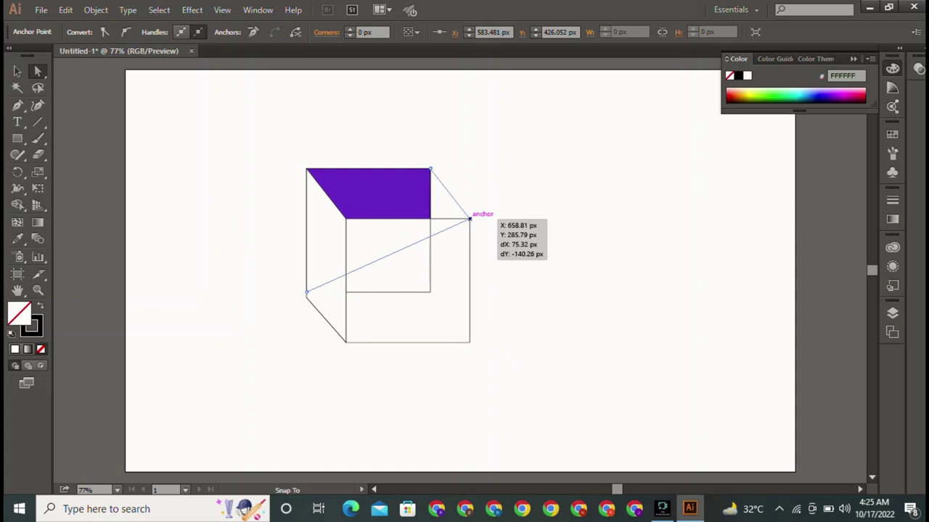
left_click_drag(469, 219, 470, 218)
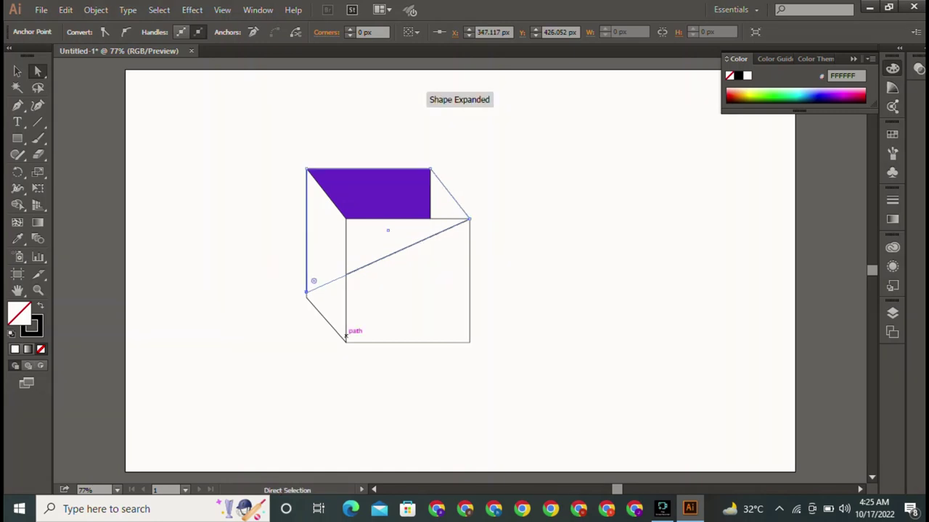
left_click_drag(307, 291, 346, 218)
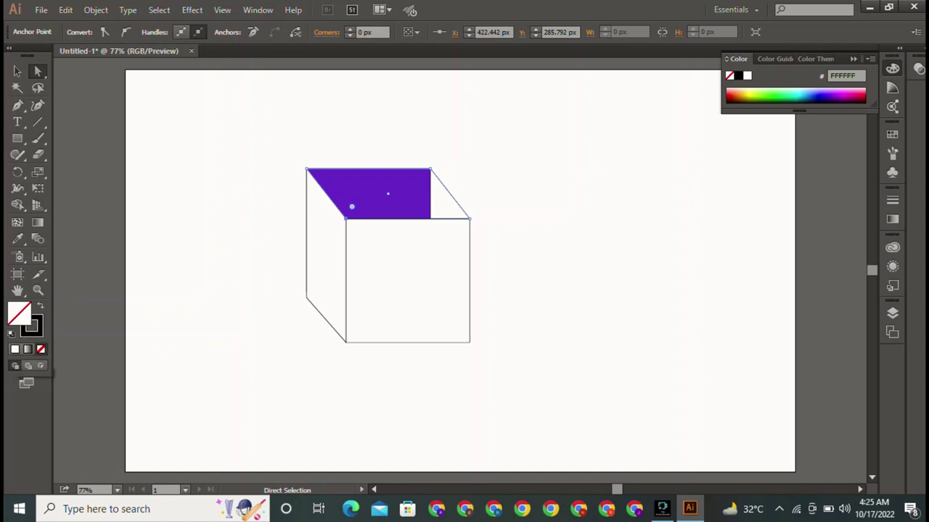
Step: Change the top face fill from purple to white, then select all the cube's faces
left_click(14, 349)
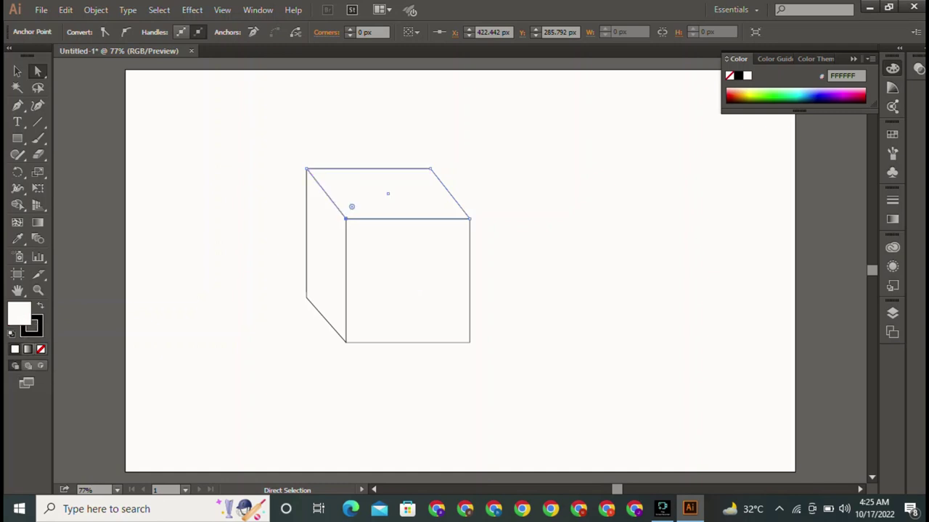
key("v")
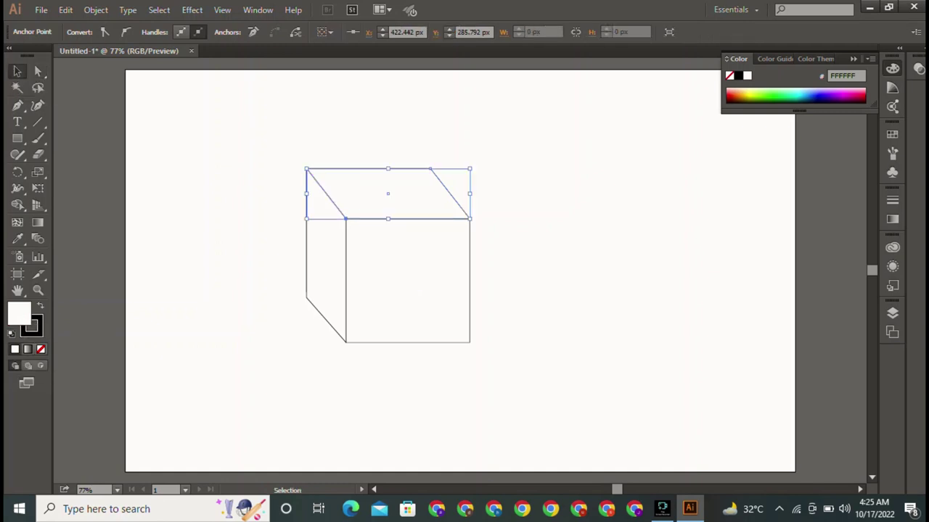
key("ctrl+shift+a")
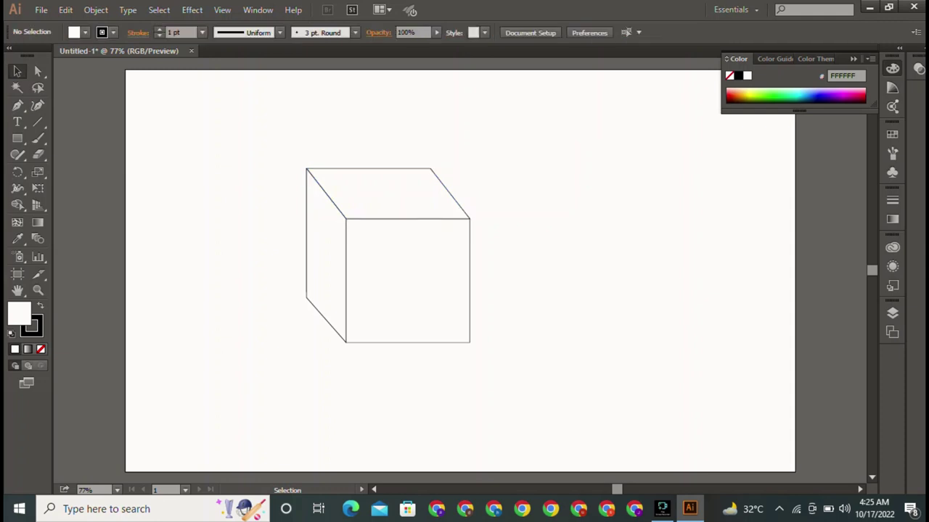
key("ctrl+a")
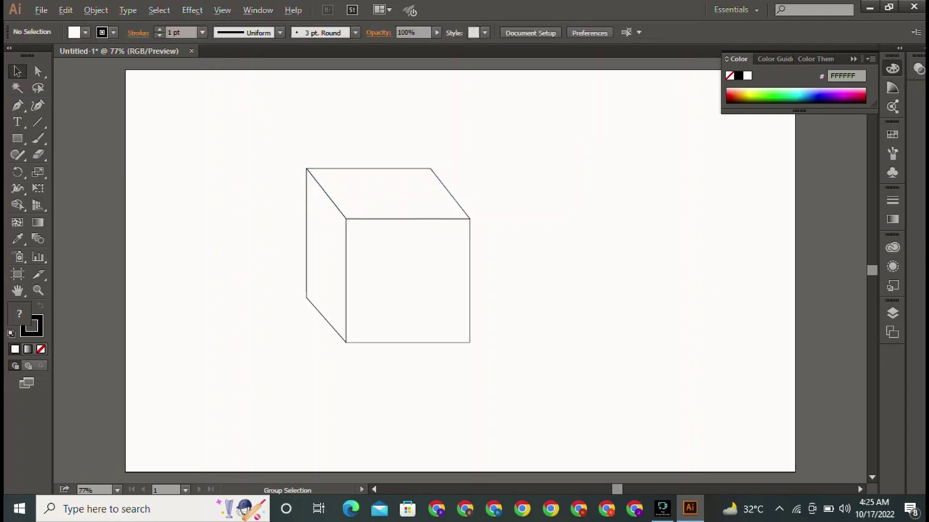
Step: Fill all selected cube faces blue, then apply a white-to-black linear gradient
key("ctrl+a")
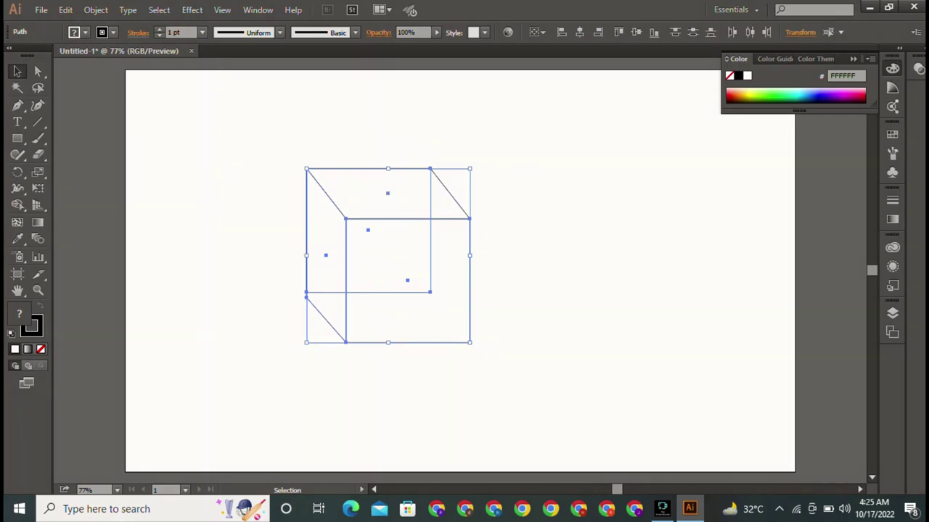
left_click(816, 96)
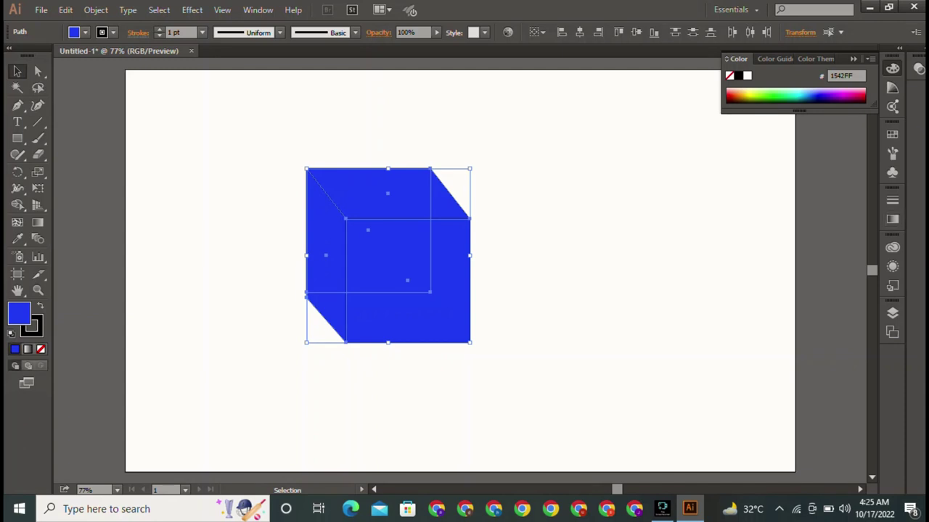
key("ctrl+F9")
left_click(28, 349)
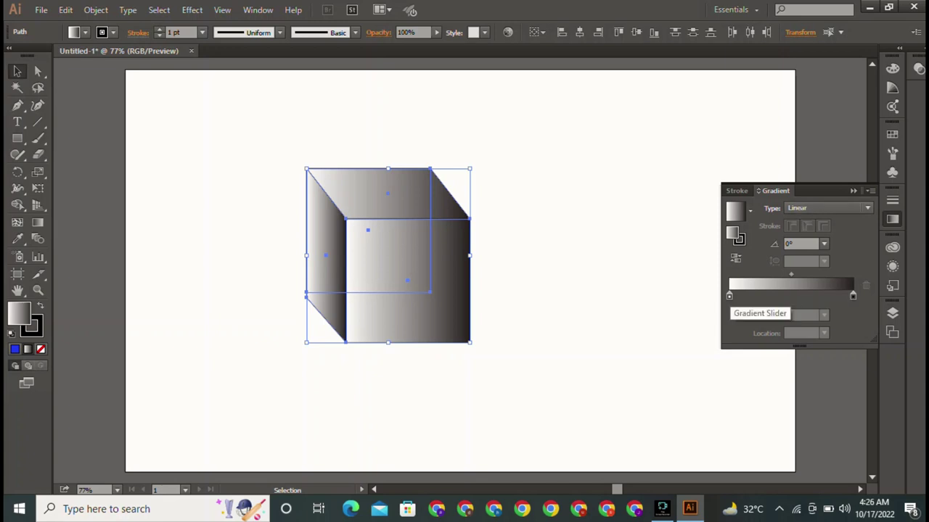
Step: Make the gradient's white end blue and add a black stop at about 32.8%
double_click(852, 295)
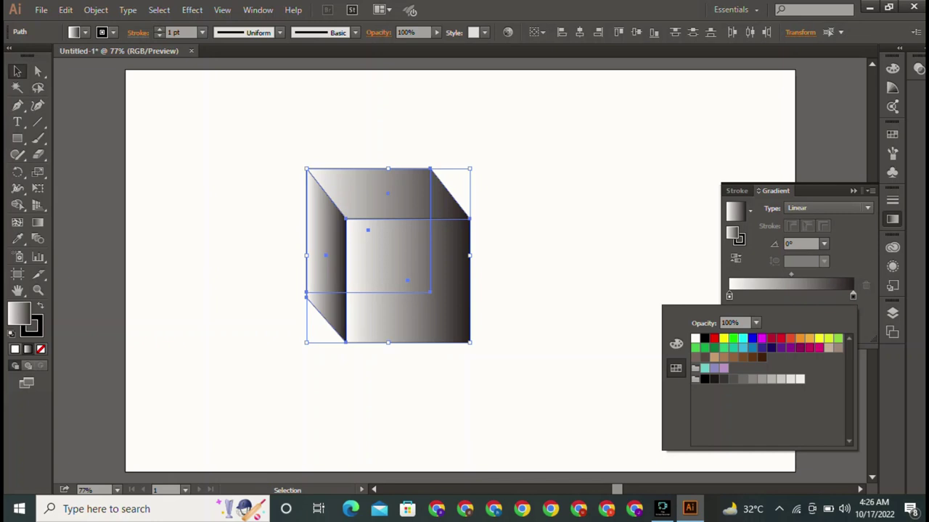
left_click(752, 338)
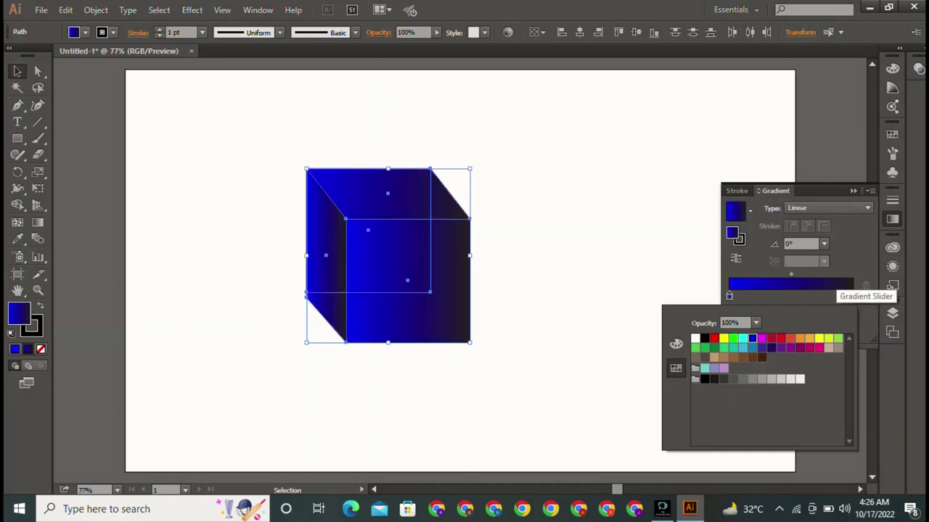
double_click(853, 295)
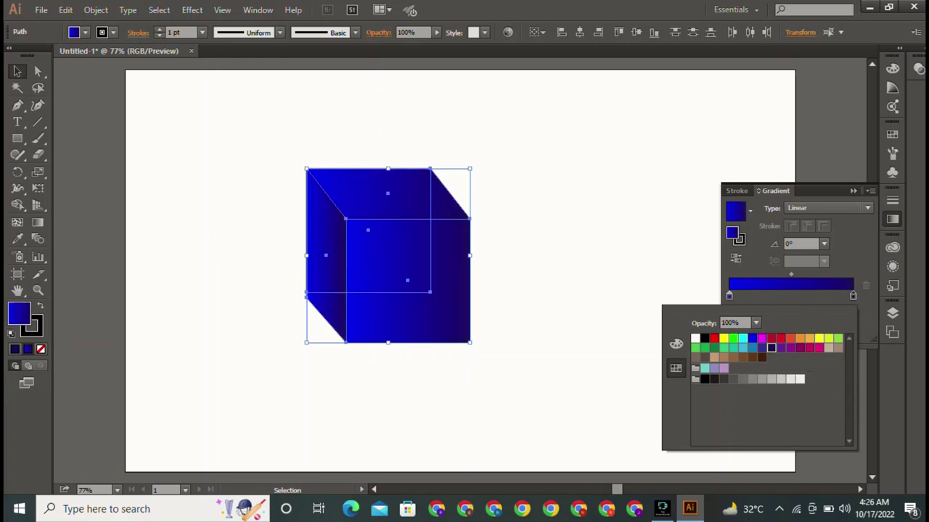
key("Escape")
left_click(770, 295)
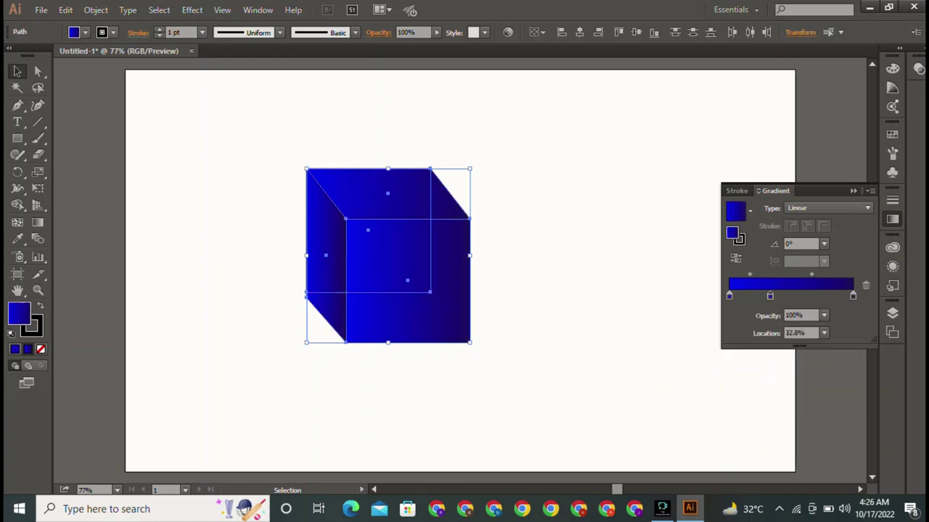
double_click(770, 295)
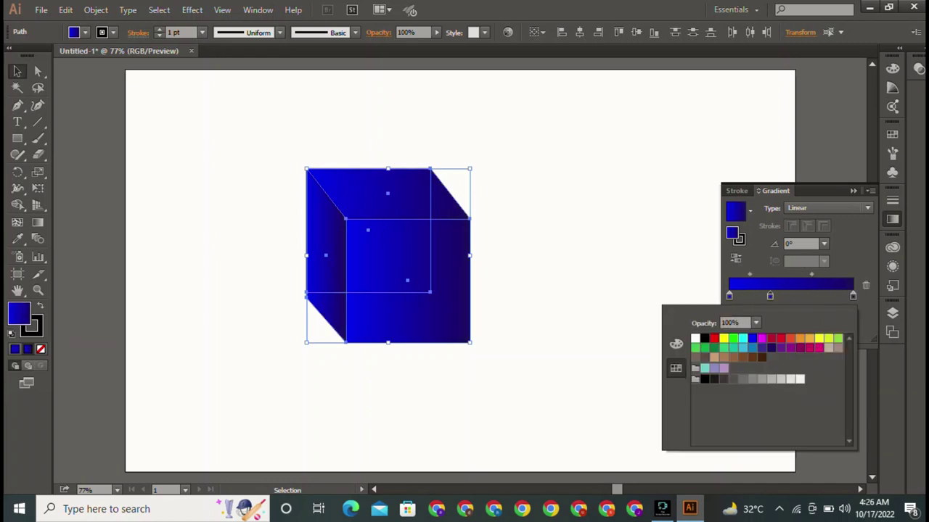
left_click(704, 338)
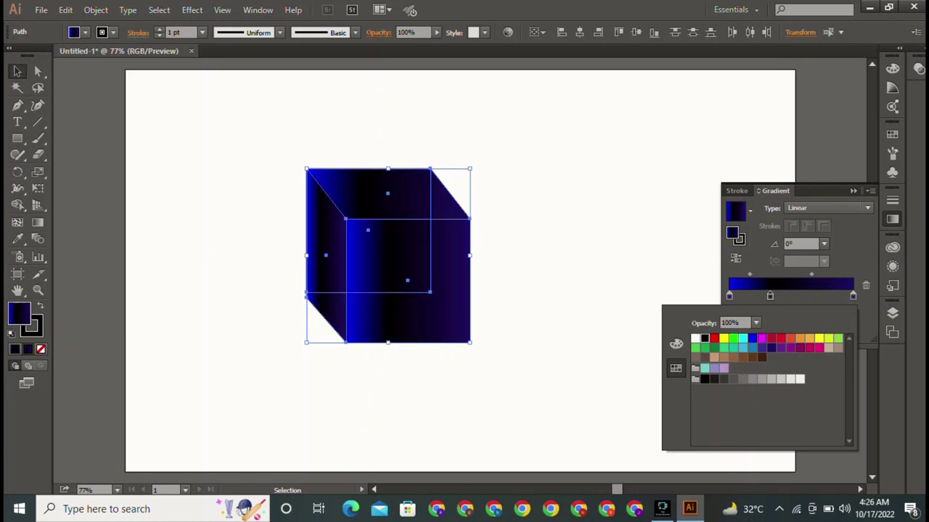
left_click(798, 295)
Step: Add another stop at about 59% and set it to dark blue
left_click(803, 296)
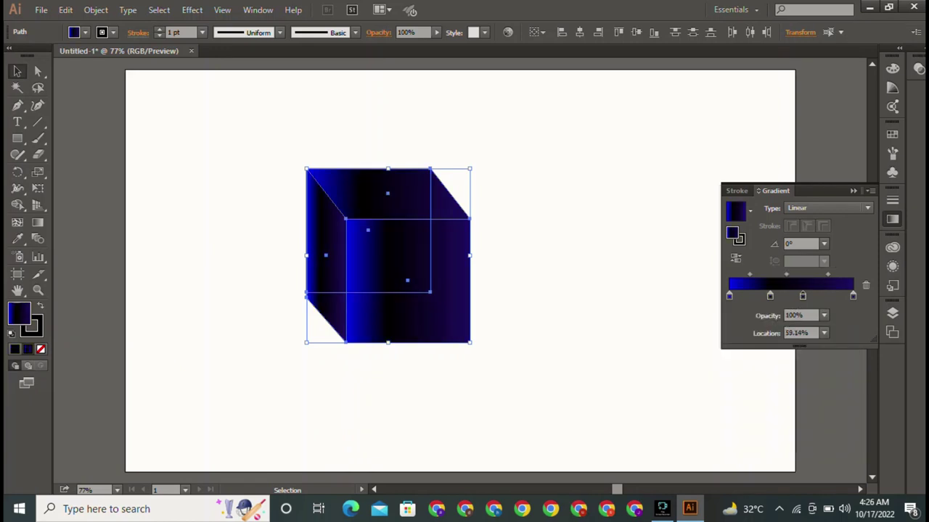
double_click(802, 295)
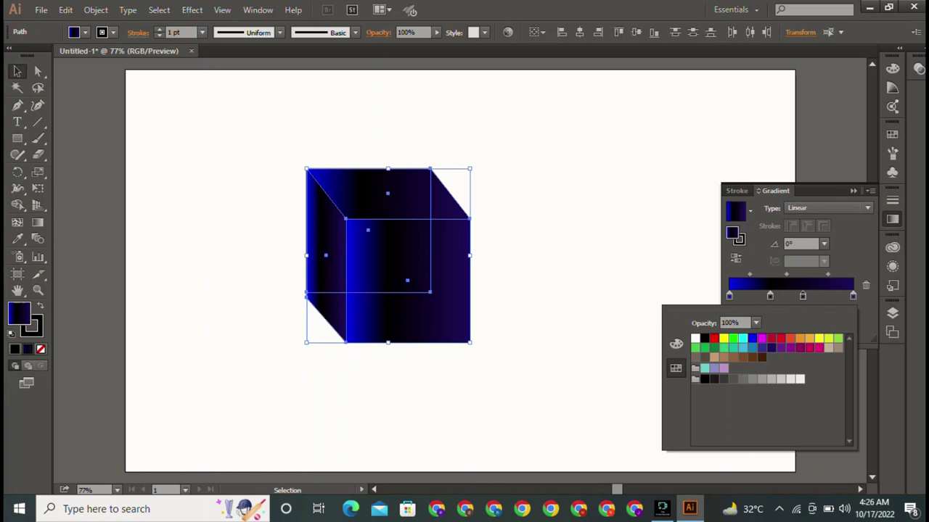
left_click(695, 338)
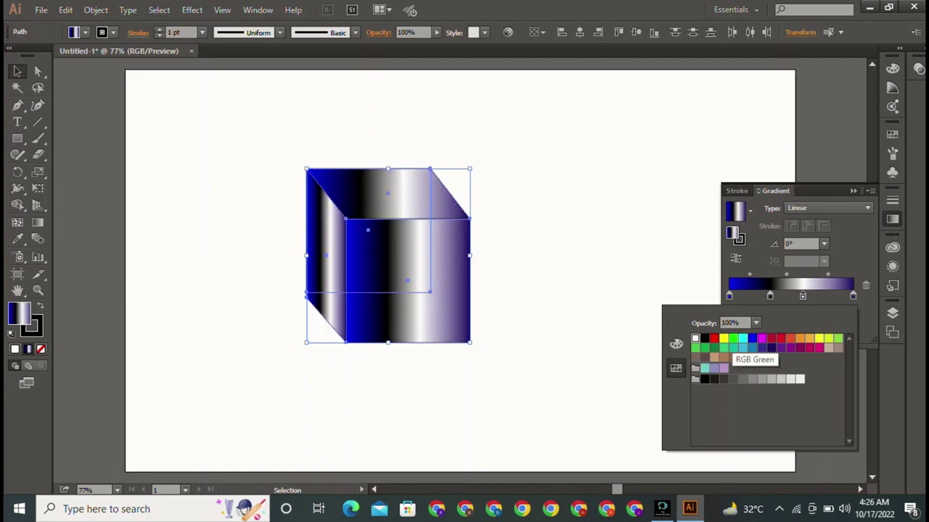
left_click(742, 338)
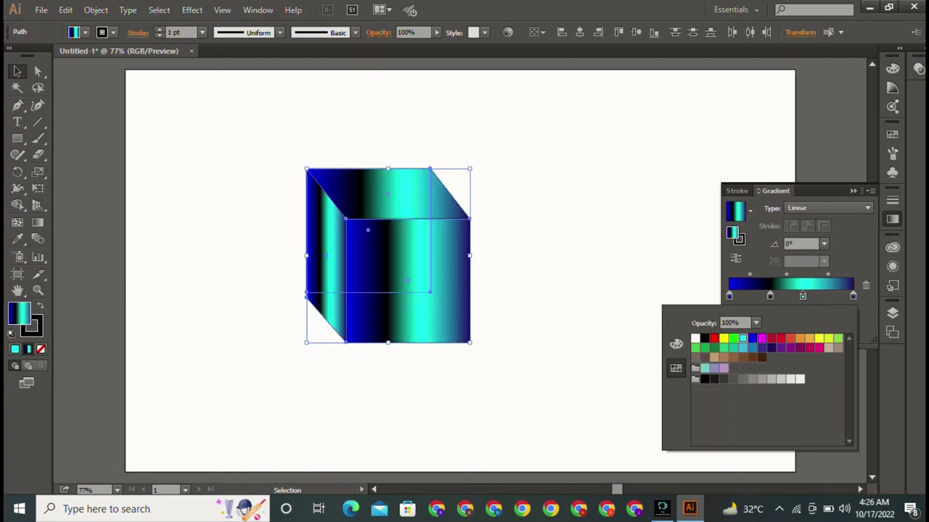
left_click(771, 348)
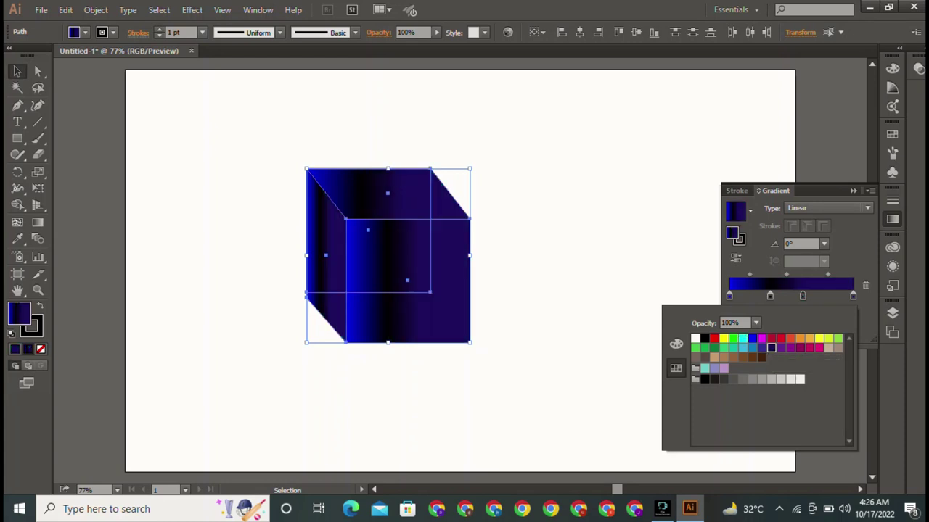
key("Escape")
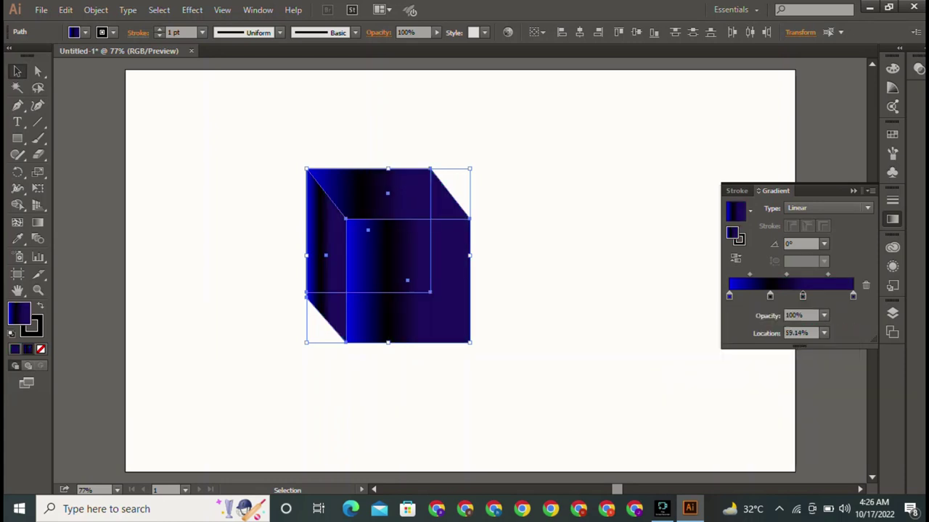
Step: Move the gradient stops to about 72%, 54% and 90%
mouse_move(803, 296)
left_mouse_down()
mouse_move(819, 296)
mouse_move(734, 296)
left_mouse_up()
left_click(729, 296)
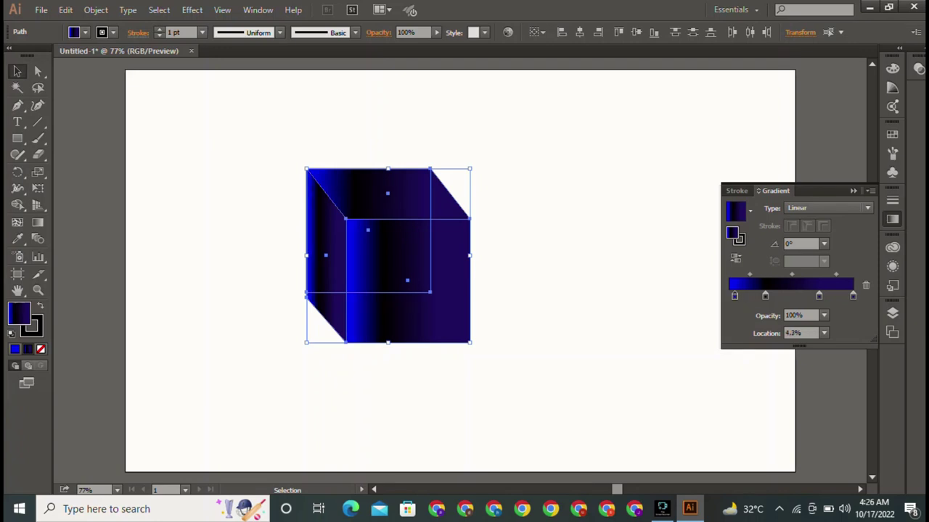
left_click_drag(818, 296, 796, 296)
left_click_drag(852, 296, 839, 296)
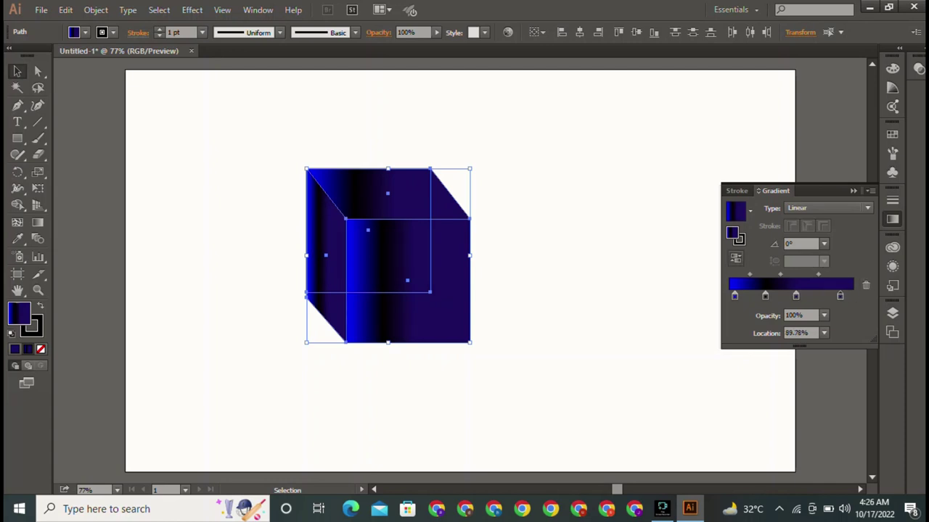
Step: Toggle Reverse Gradient twice, close the Gradient panel, and deselect the cube
left_click(735, 258)
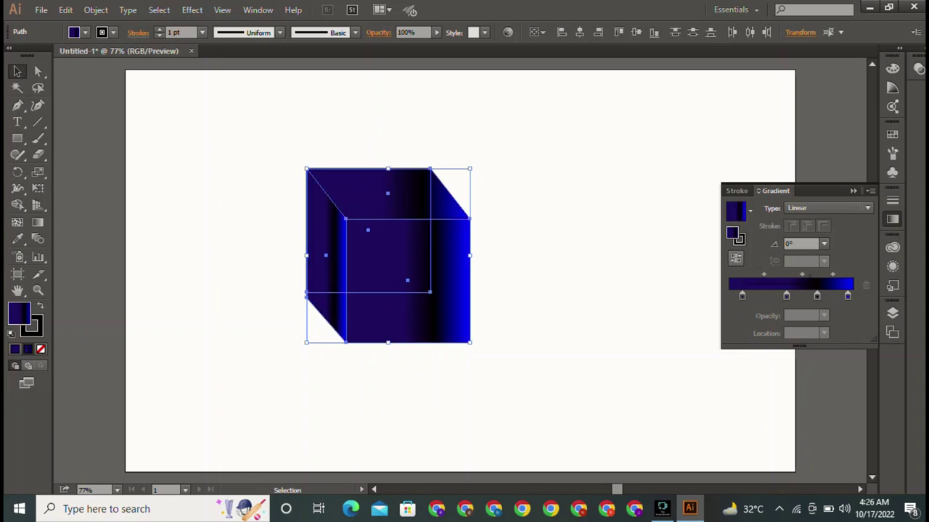
left_click(736, 258)
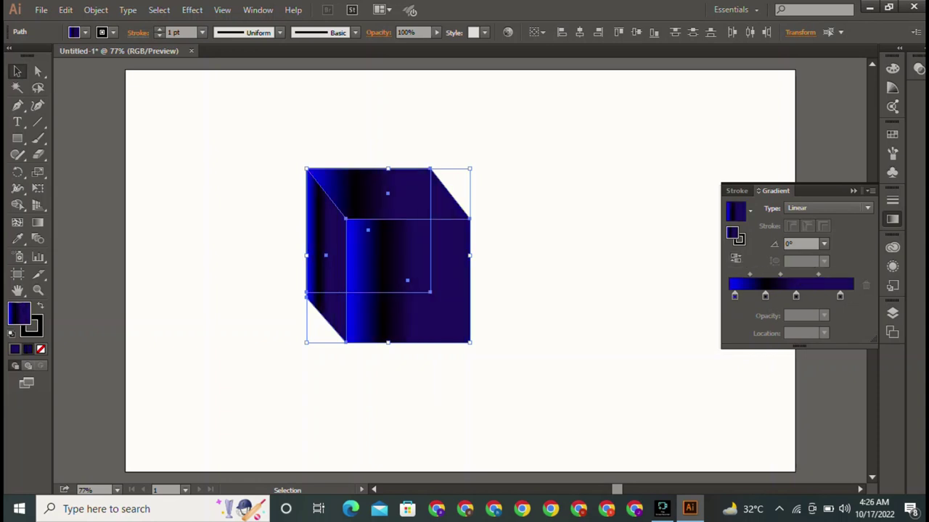
left_click(750, 211)
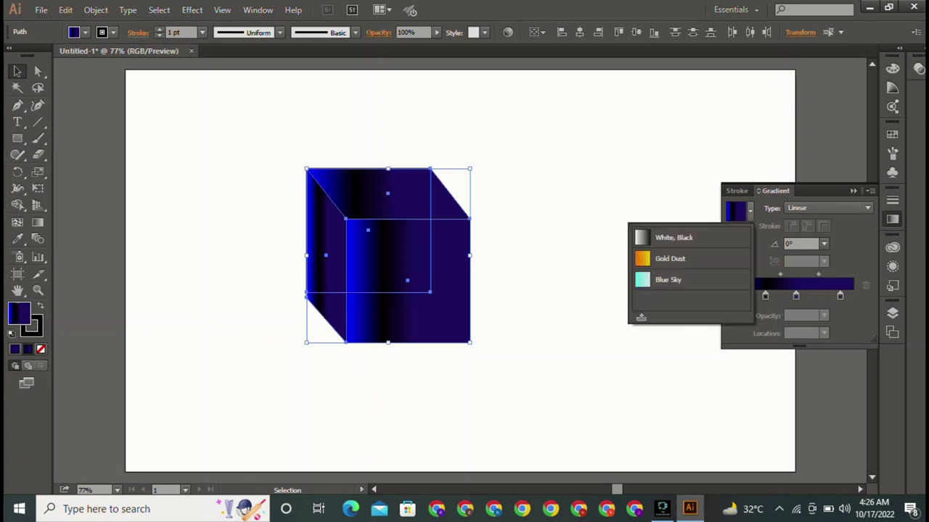
left_click(750, 210)
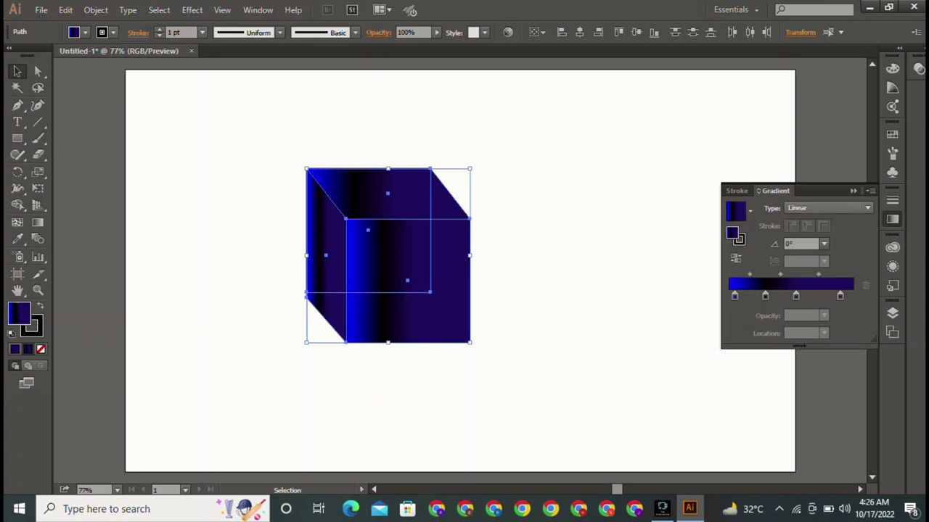
left_click(853, 190)
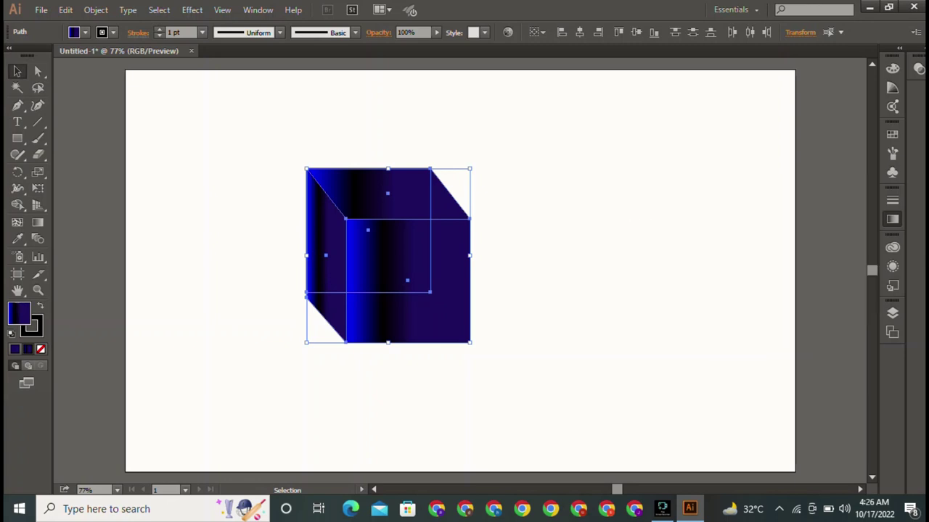
left_click(537, 377)
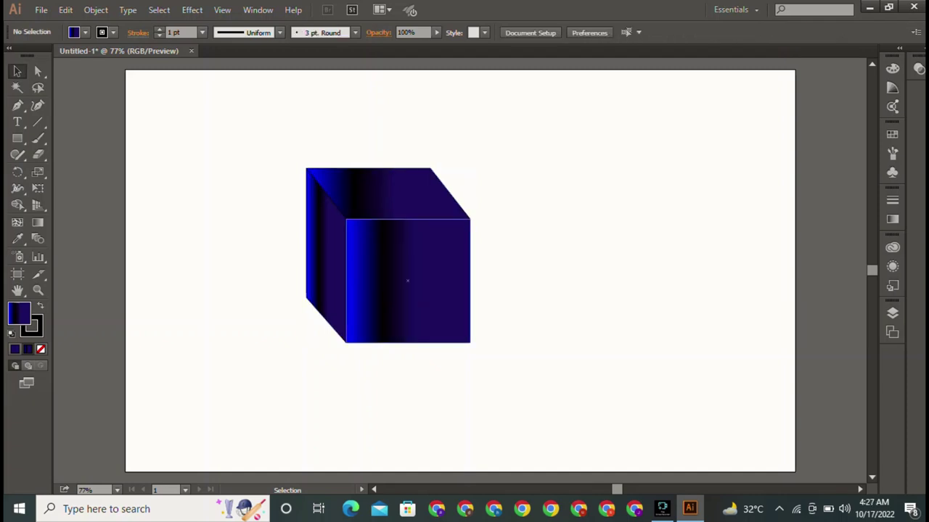
Step: Marquee-select all the cube's faces and group them from the right-click menu
left_click(407, 275)
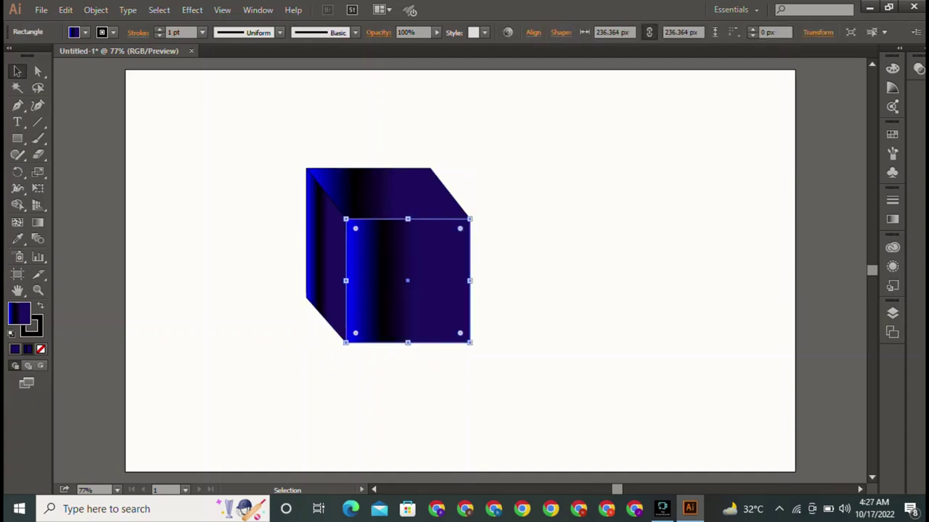
left_click_drag(254, 141, 359, 203)
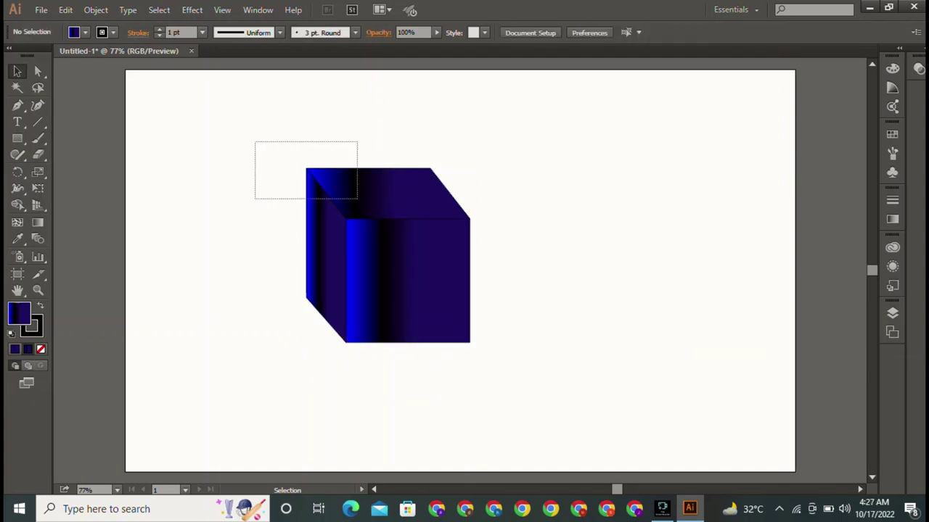
right_click(578, 155)
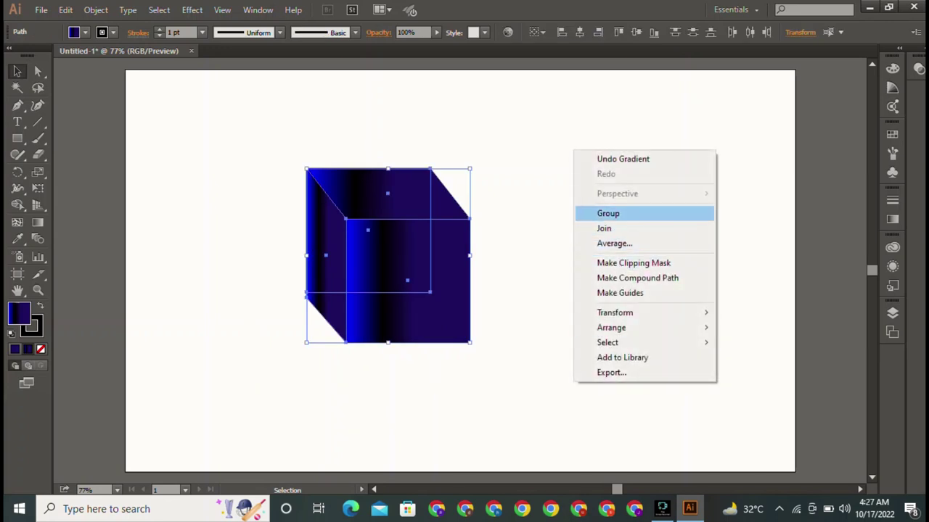
left_click(608, 214)
Step: Apply a 10 px Round Corners effect to the cube group, then reselect the whole group
left_click(222, 10)
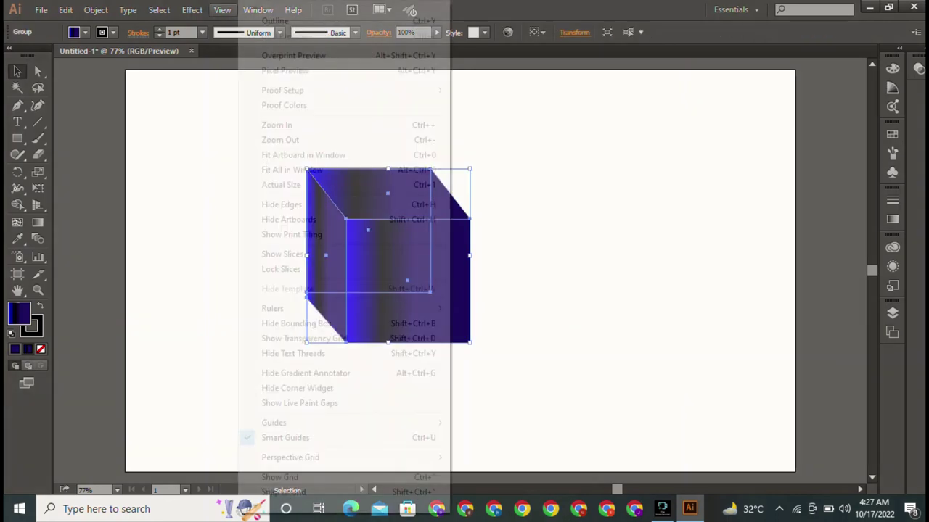
left_click(192, 9)
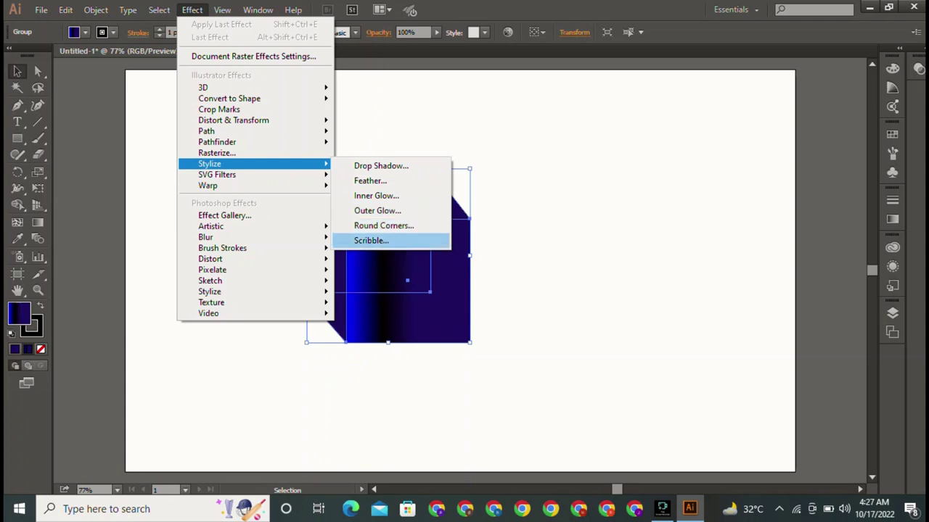
left_click(383, 226)
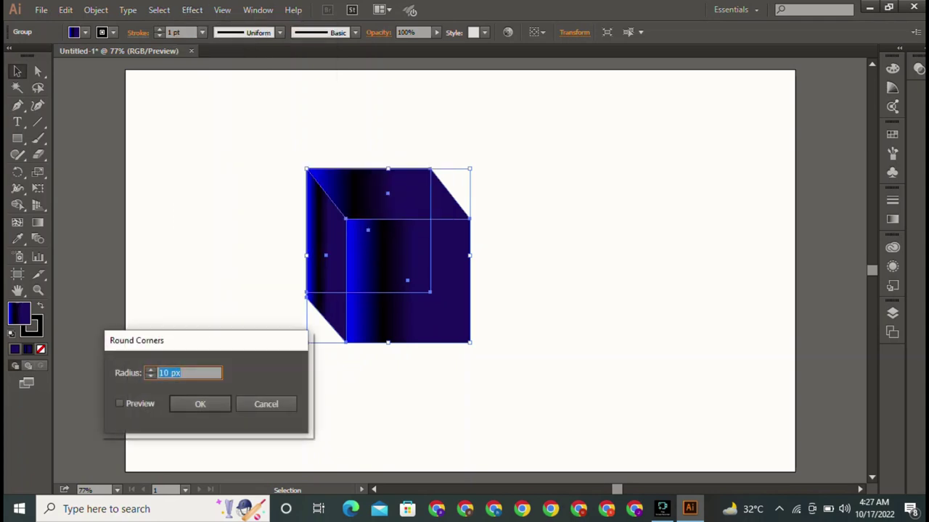
left_click(119, 403)
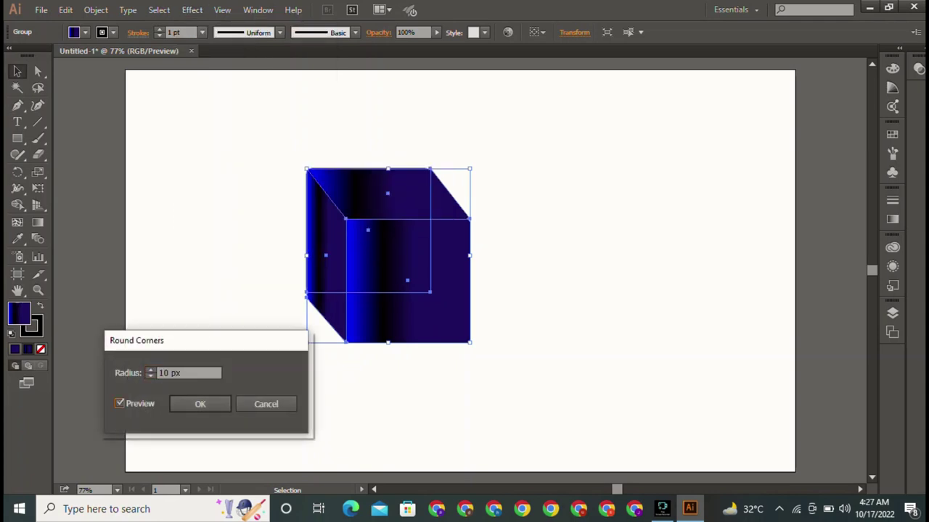
left_click(200, 404)
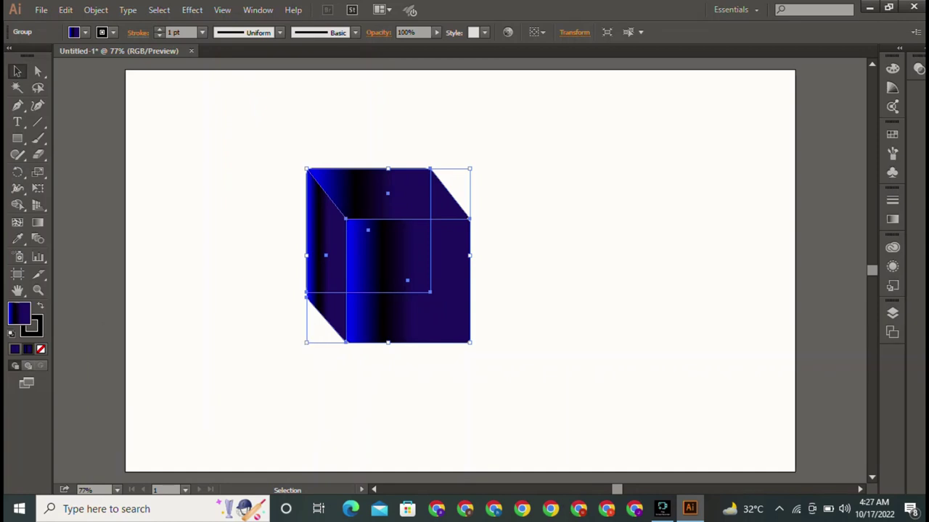
key("ctrl+shift+a")
left_click_drag(235, 126, 468, 251)
Step: Preview a 250 px Feather on the cube, cancel it without applying, and reopen the Effect menu
left_click(192, 10)
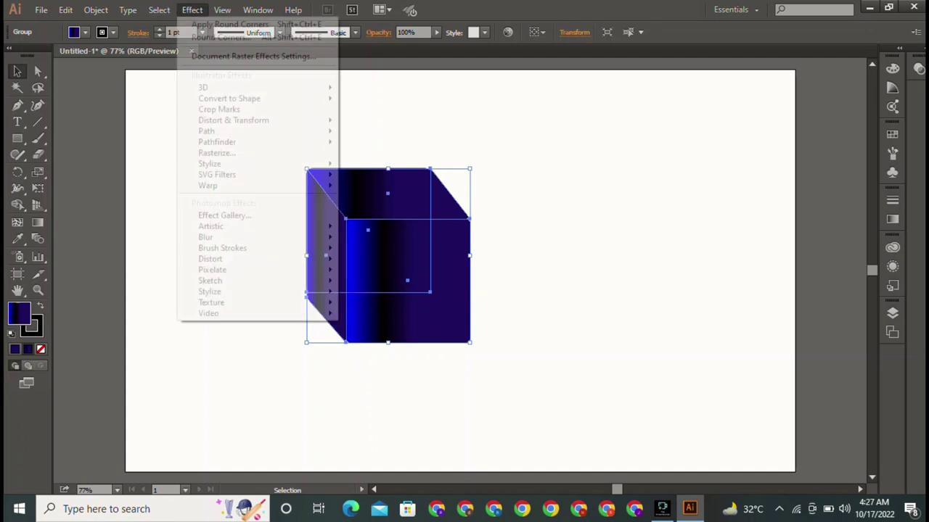
mouse_move(210, 163)
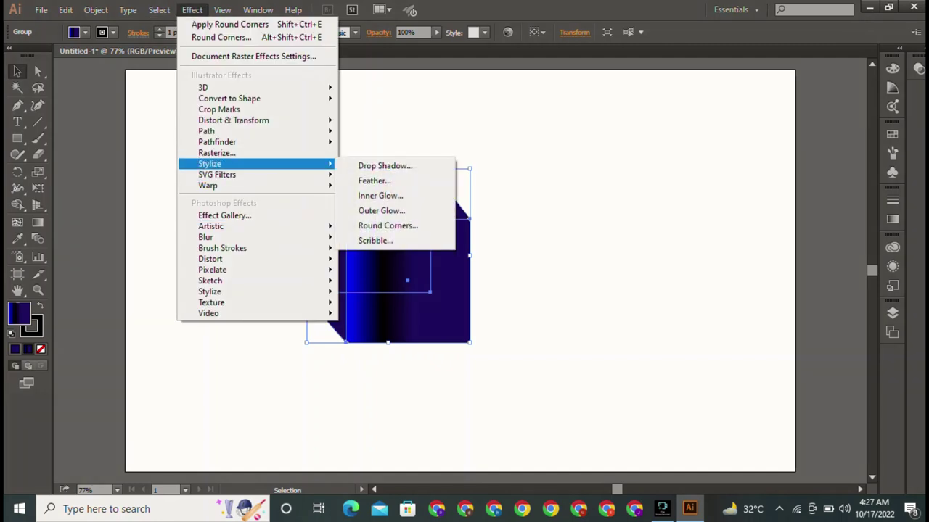
left_click(374, 180)
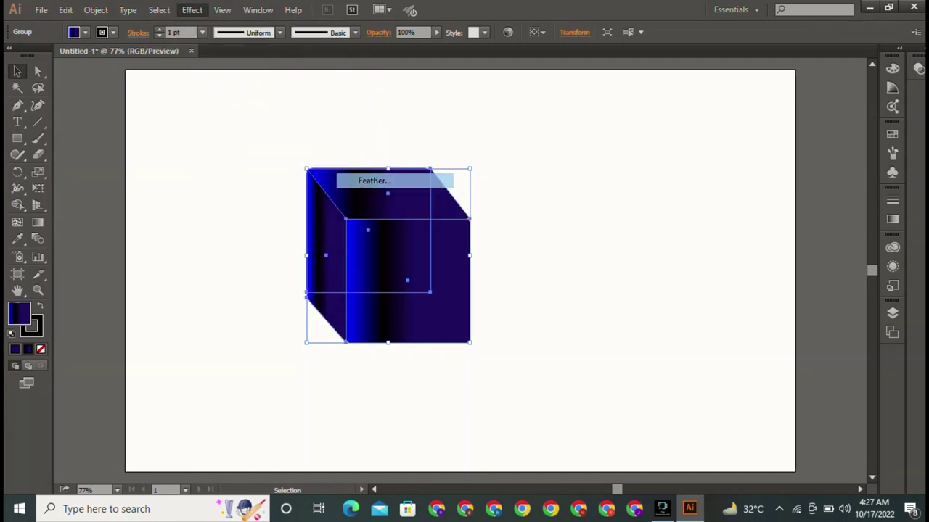
key("Tab")
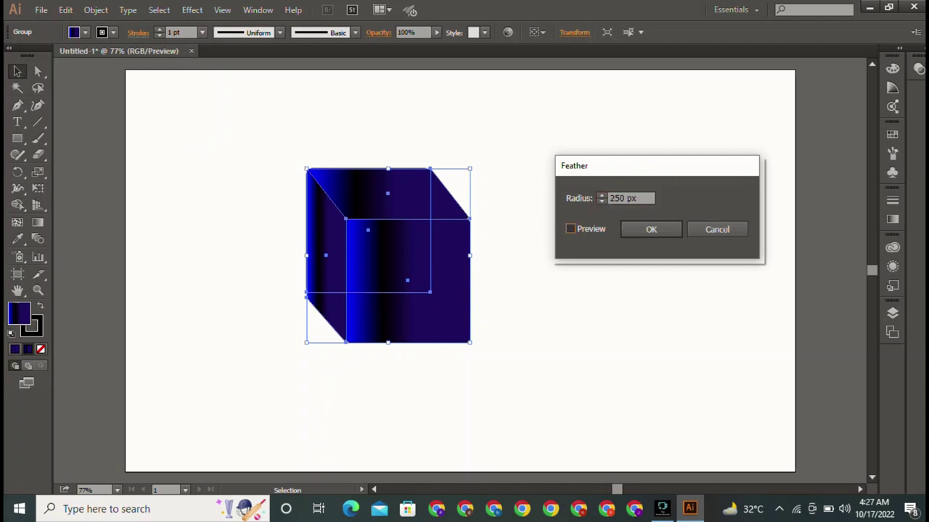
key("space")
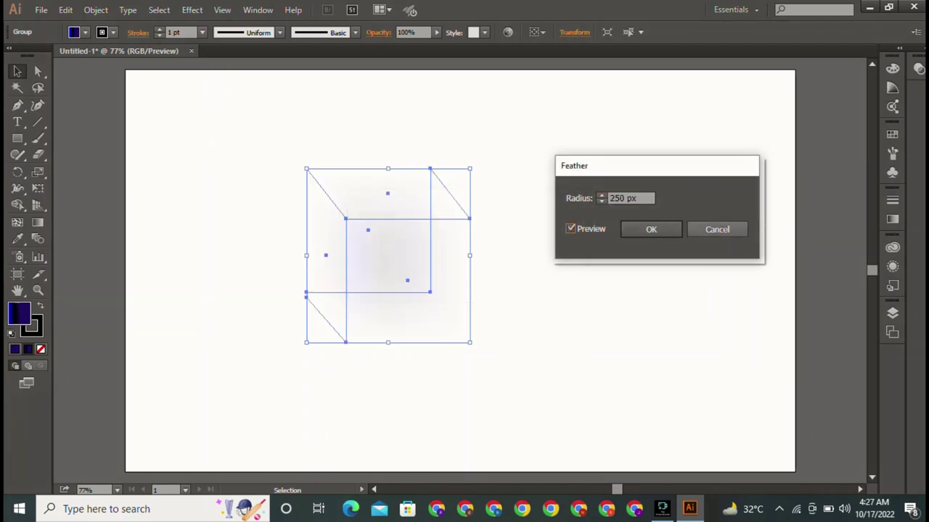
key("space")
key("Tab")
key("space")
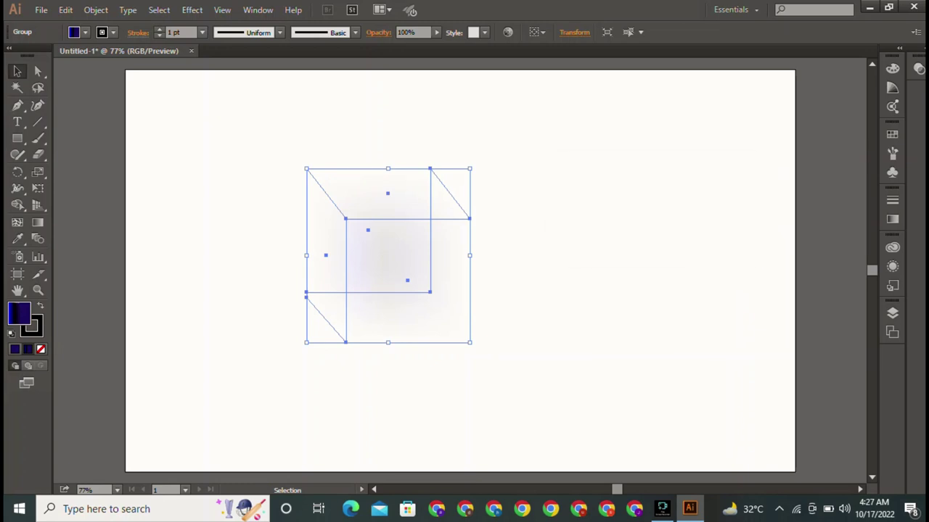
key("alt+c")
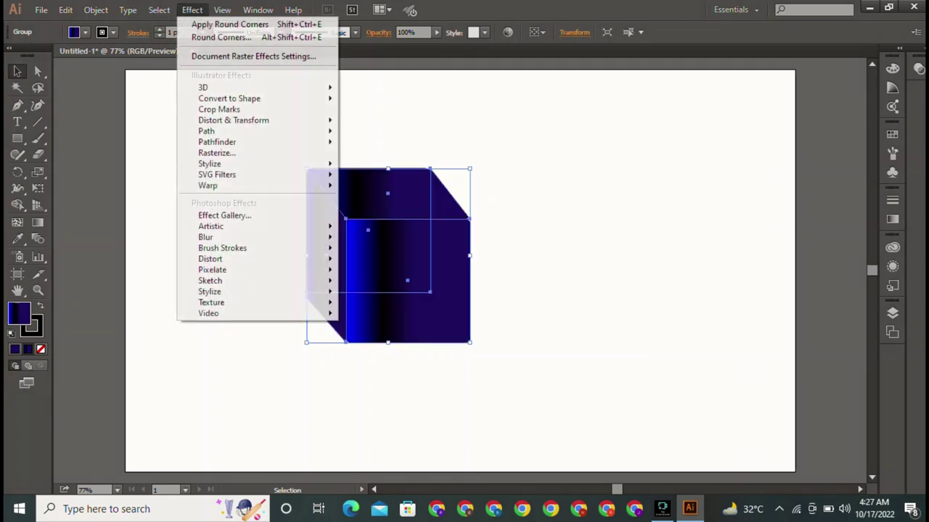
Step: Open the Stylize Drop Shadow effect with live preview on the cube
key("s")
key("s")
key("Up")
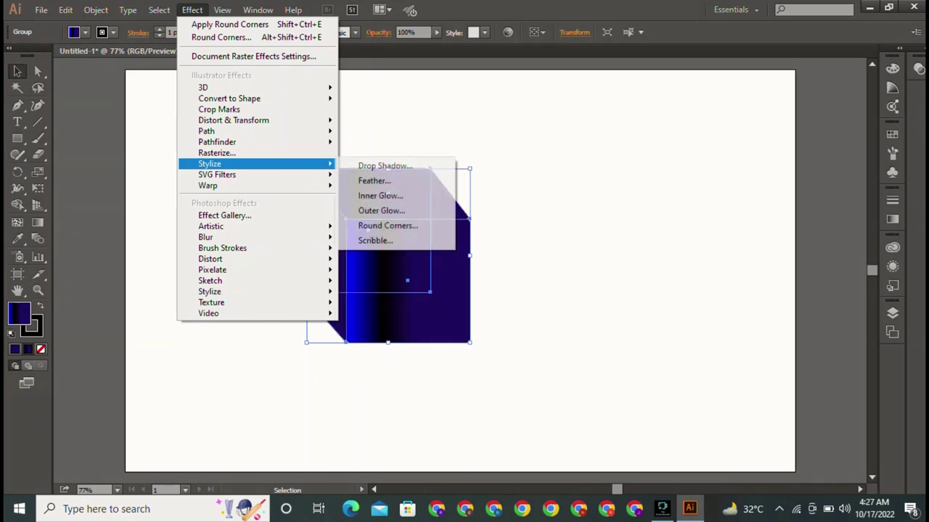
key("Right")
key("Down")
key("Up")
key("Return")
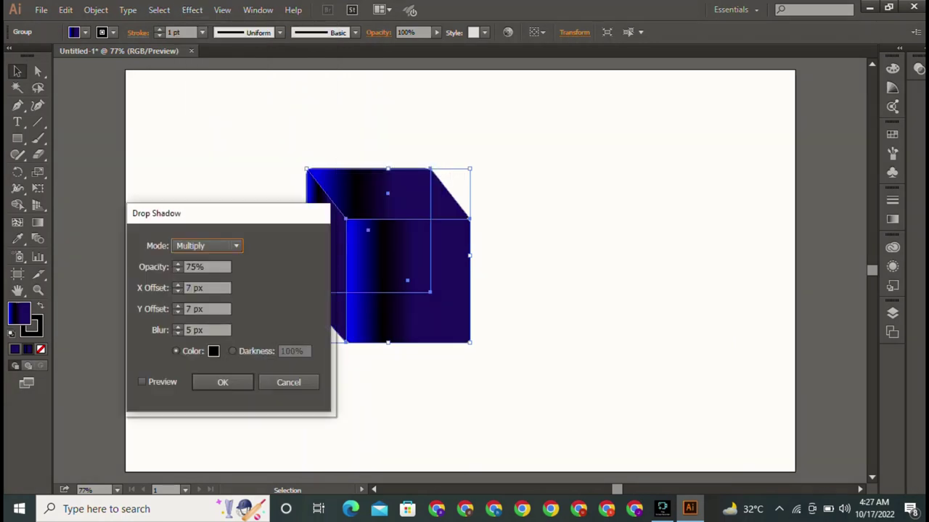
key("alt+p")
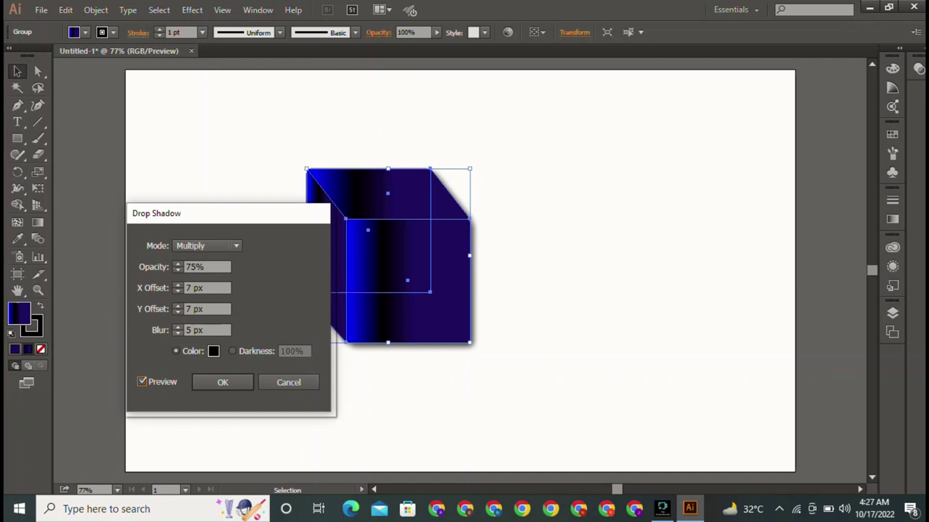
Step: Set the shadow to 78% opacity, 8 px X, 13 px Y and 3 px blur, apply, and deselect
key("shift+Tab")
key("Down")
key("Down")
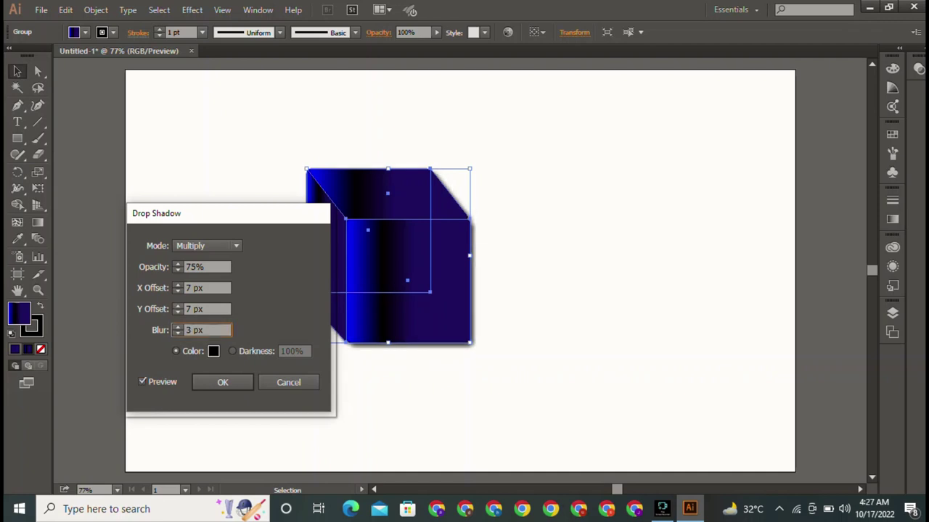
key("shift+Tab")
key("Up")
key("Up")
key("Up")
key("Up")
key("Up")
key("Up")
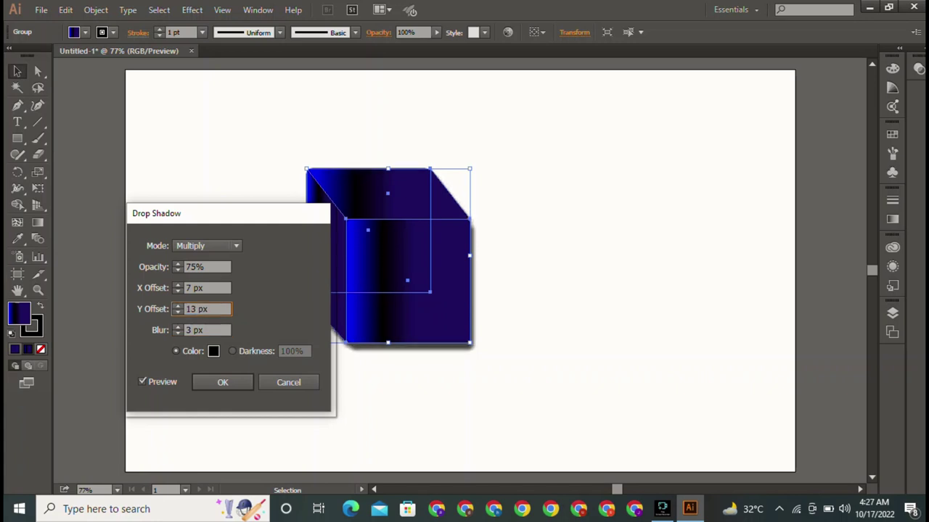
key("shift+Tab")
key("shift+Tab")
key("Up")
key("Up")
key("Up")
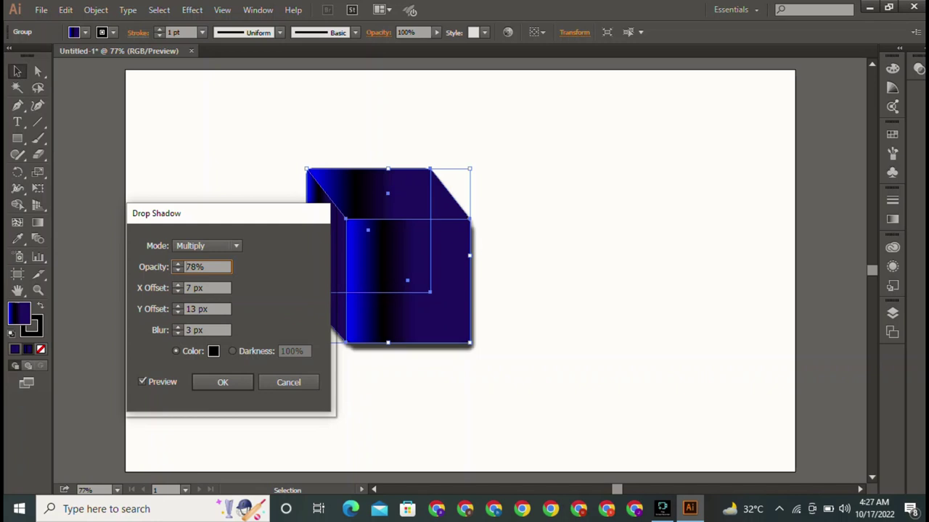
key("Tab")
key("Down")
key("Down")
key("Down")
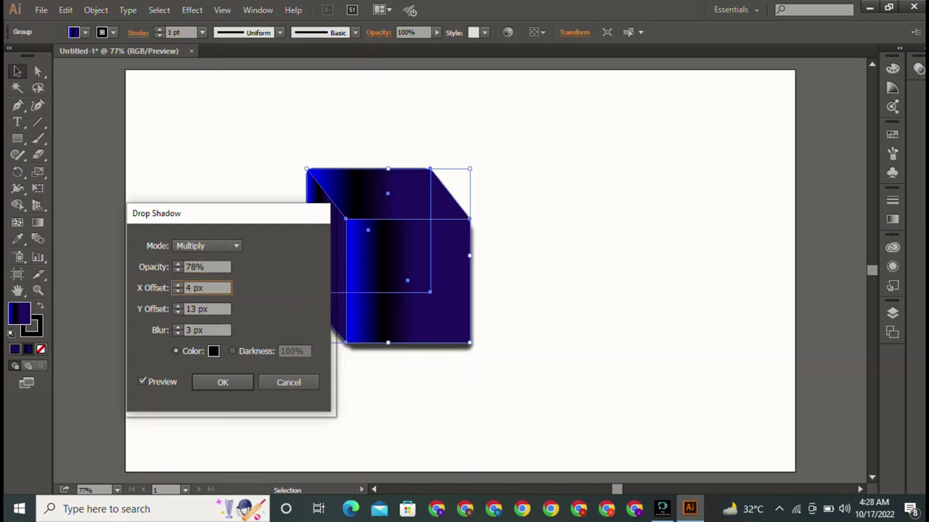
key("Up")
key("Up")
key("Up")
key("Up")
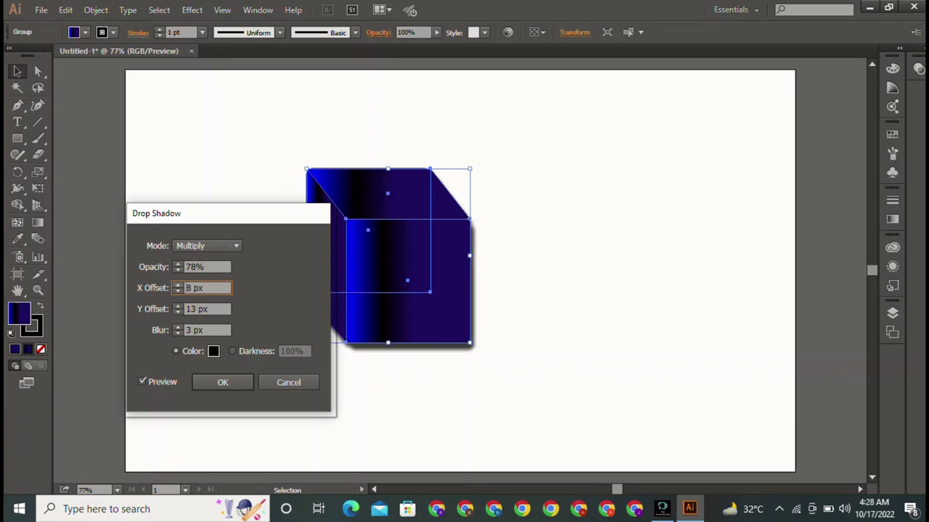
key("Return")
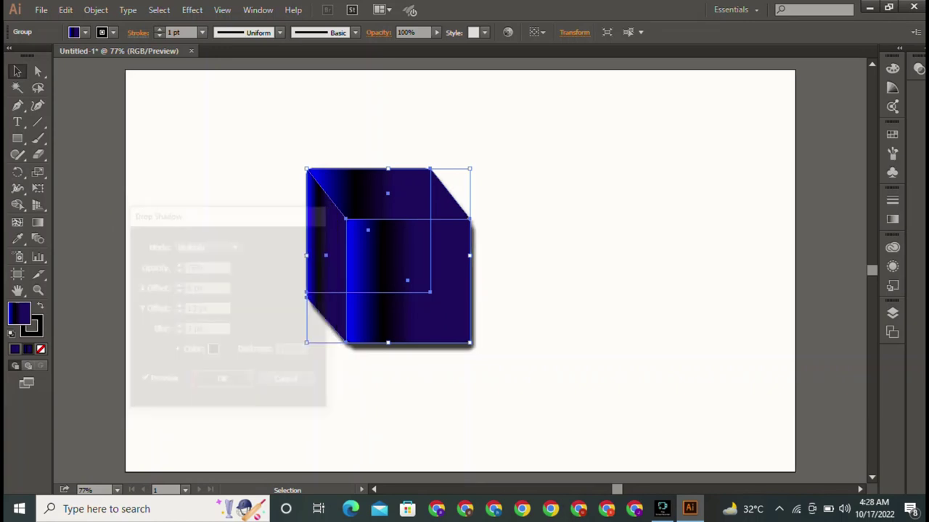
key("ctrl+shift+a")
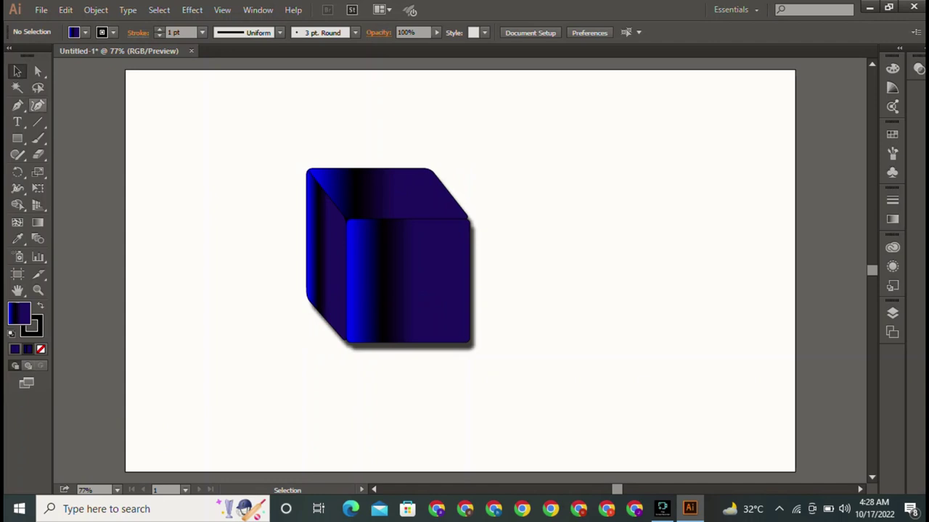
Step: Draw a 1280 × 769 px rectangle covering the whole artboard
key("m")
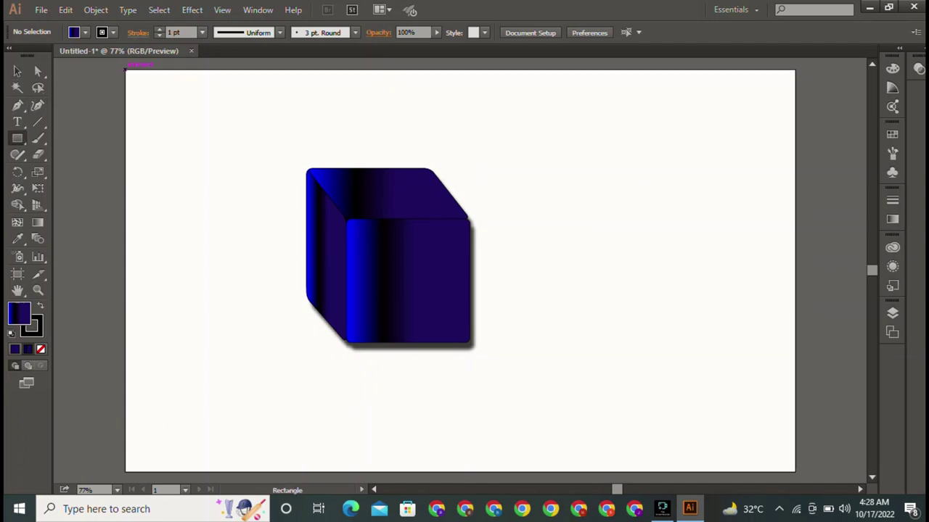
left_click(125, 70)
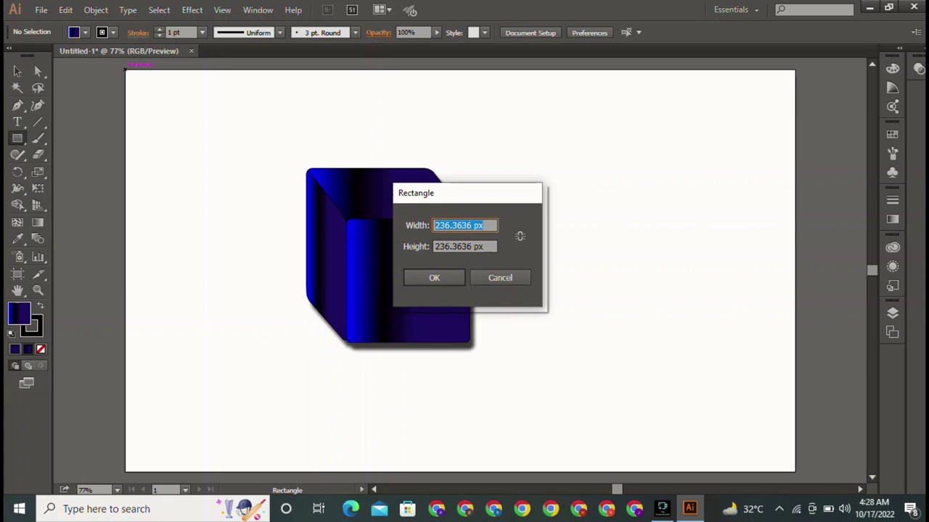
left_click(410, 279)
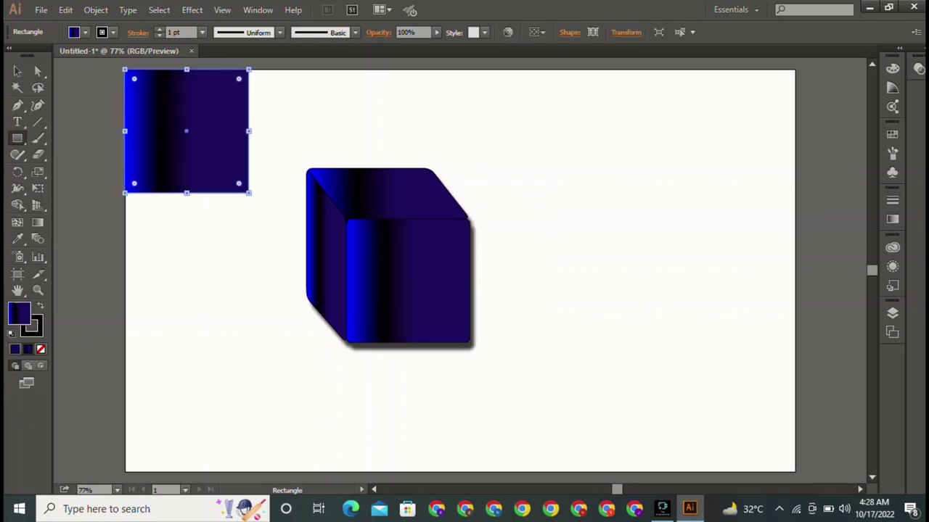
mouse_move(125, 70)
left_mouse_down()
mouse_move(599, 293)
mouse_move(761, 415)
left_mouse_up()
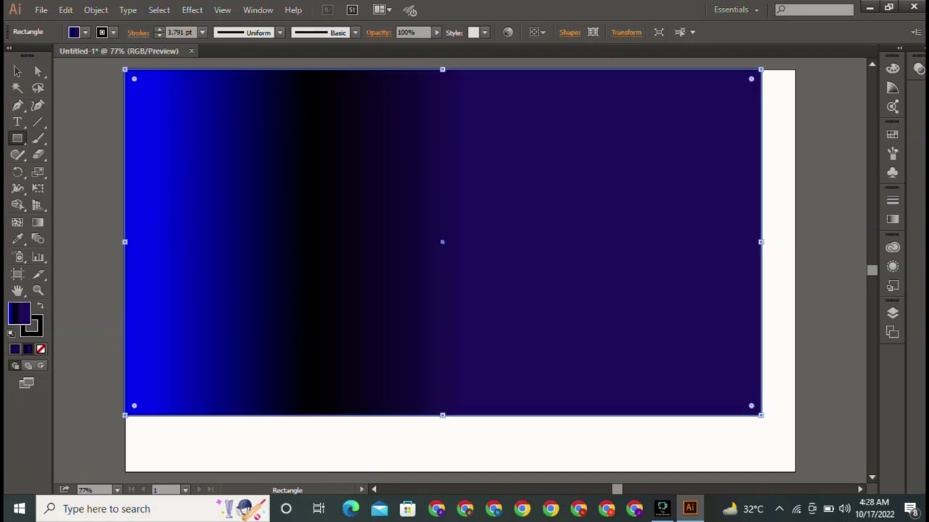
left_click_drag(125, 69, 815, 440)
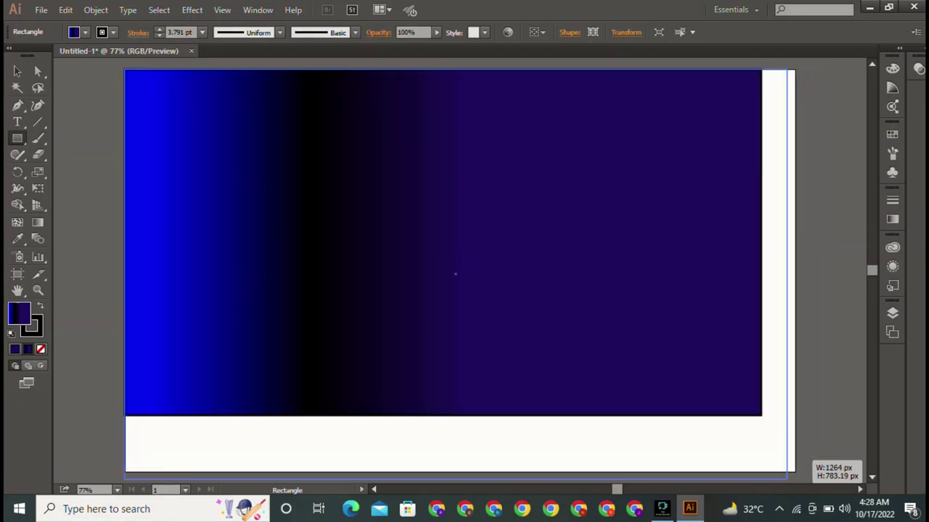
left_click_drag(814, 440, 794, 471)
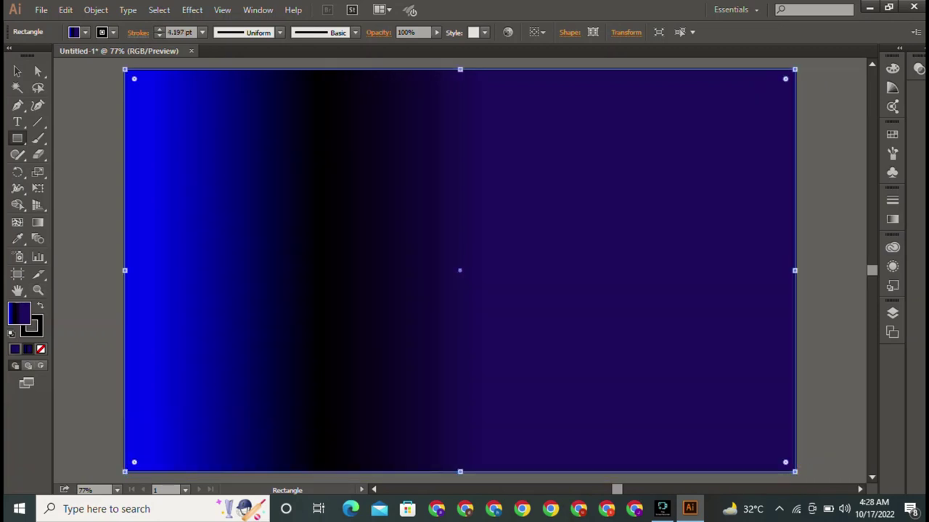
Step: Fill the rectangle with solid mint green 00FFC7
left_click(14, 349)
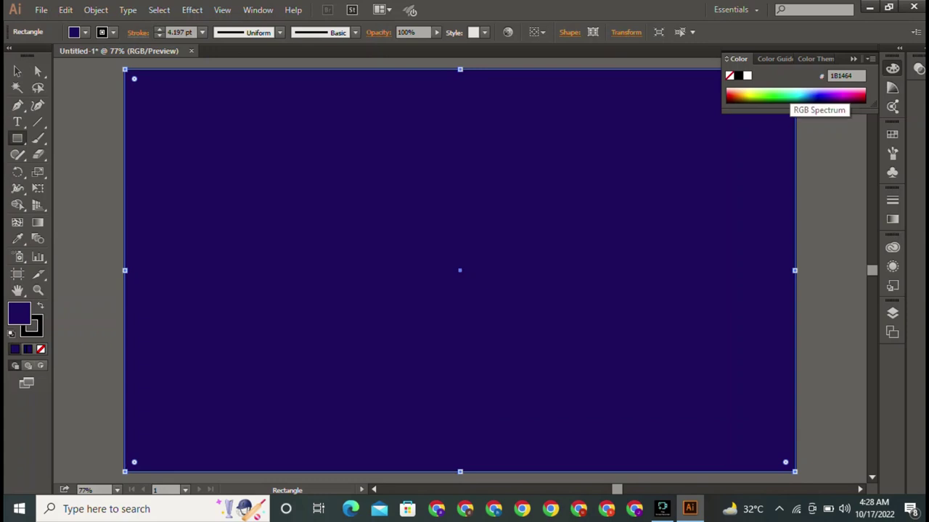
left_click(790, 95)
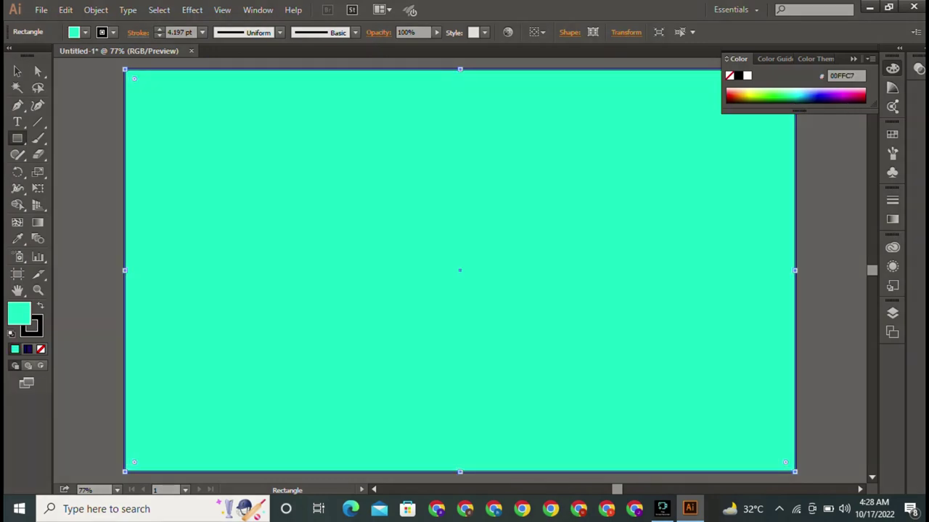
left_click(17, 71)
Step: Send the mint rectangle to the back and drag the cube group toward the artboard centre
right_click(288, 174)
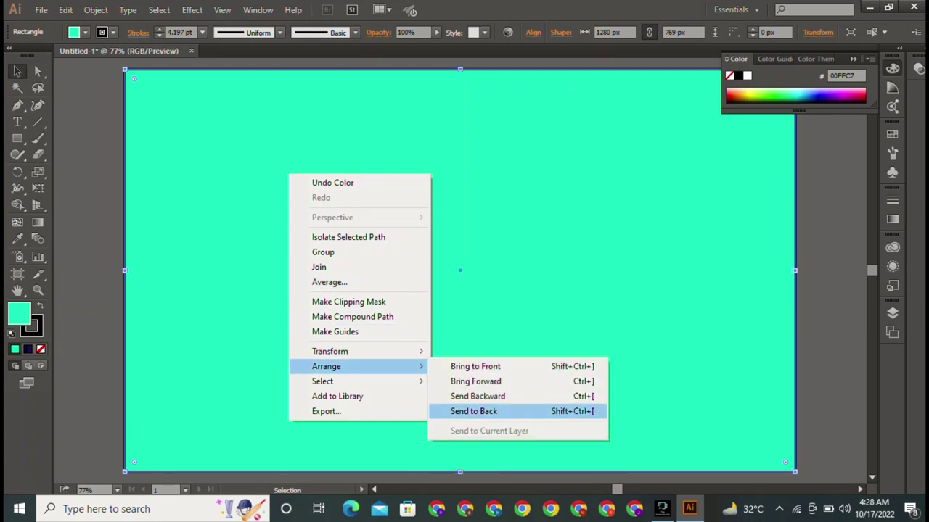
left_click(473, 411)
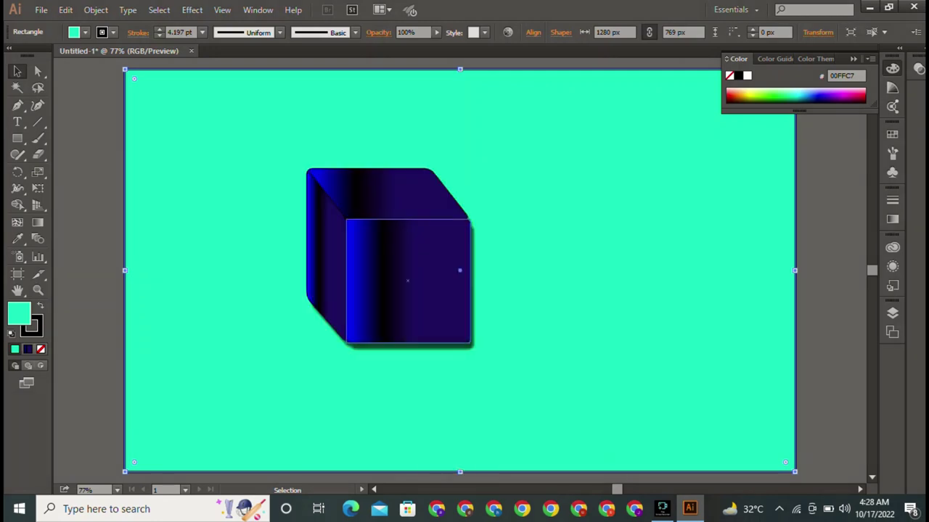
key("ctrl+shift+a")
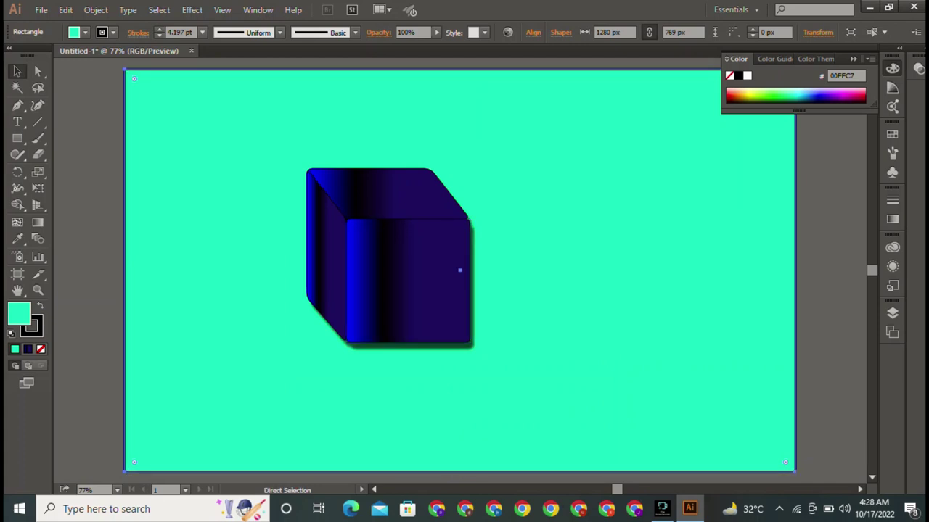
left_click(407, 280)
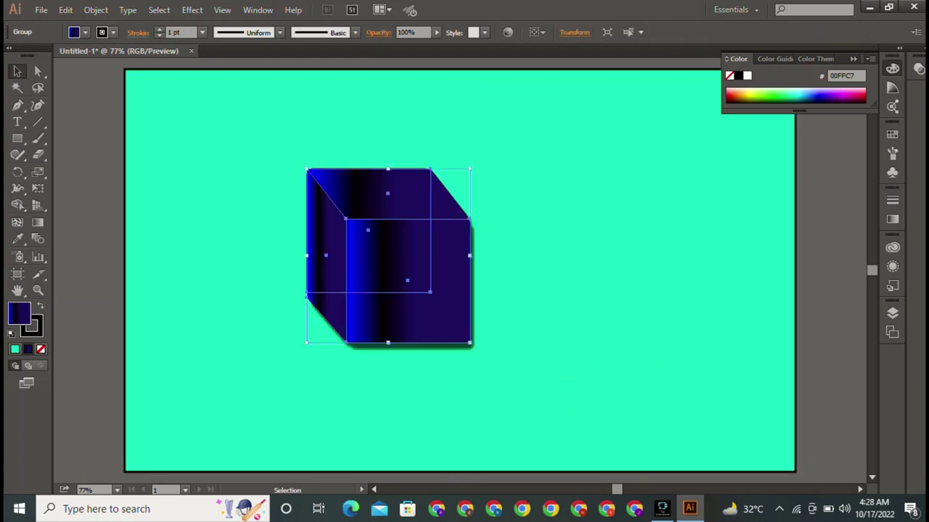
mouse_move(407, 280)
left_mouse_down()
mouse_move(518, 283)
mouse_move(455, 268)
left_mouse_up()
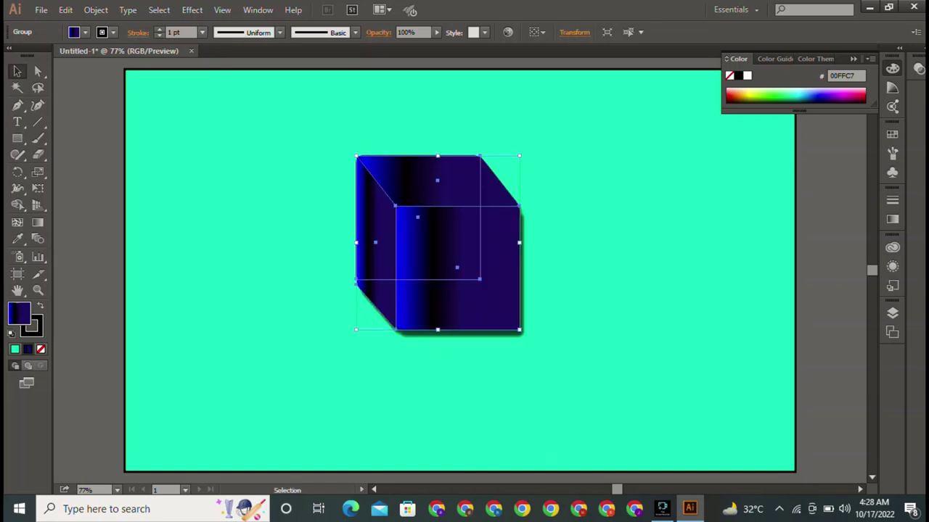